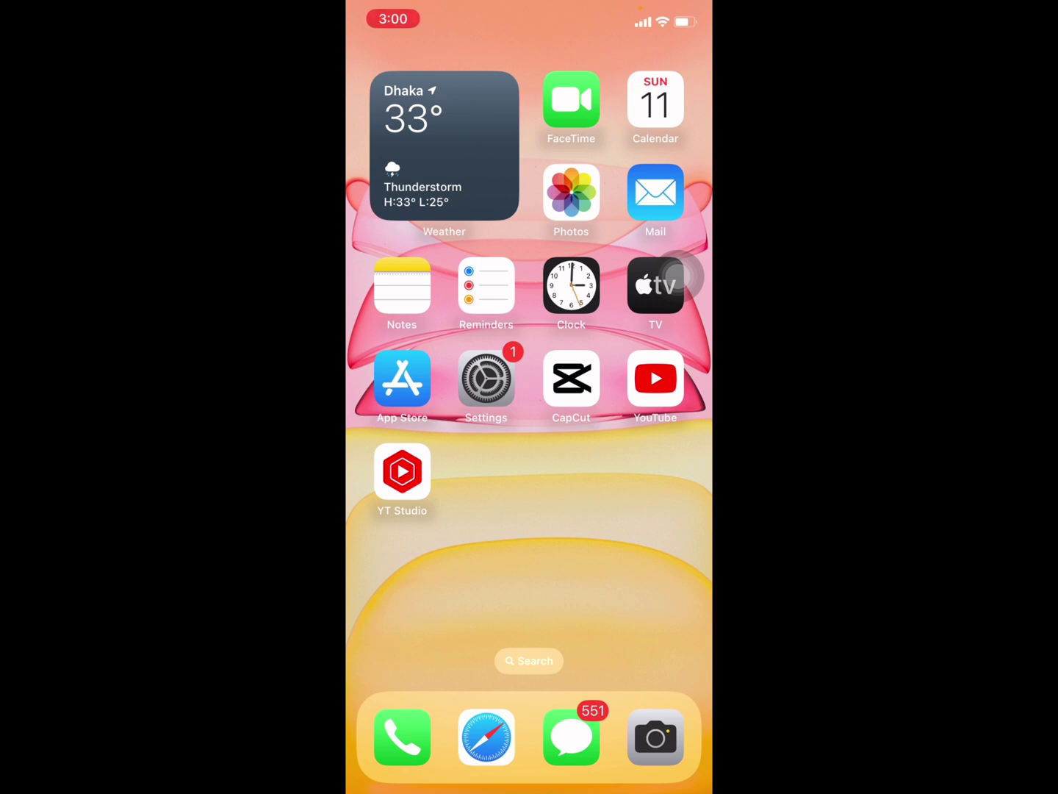
- Record a few-second Camera video of the laptop keyboard, then stop recording
{"action": "left_click", "coordinate": [656, 737]}
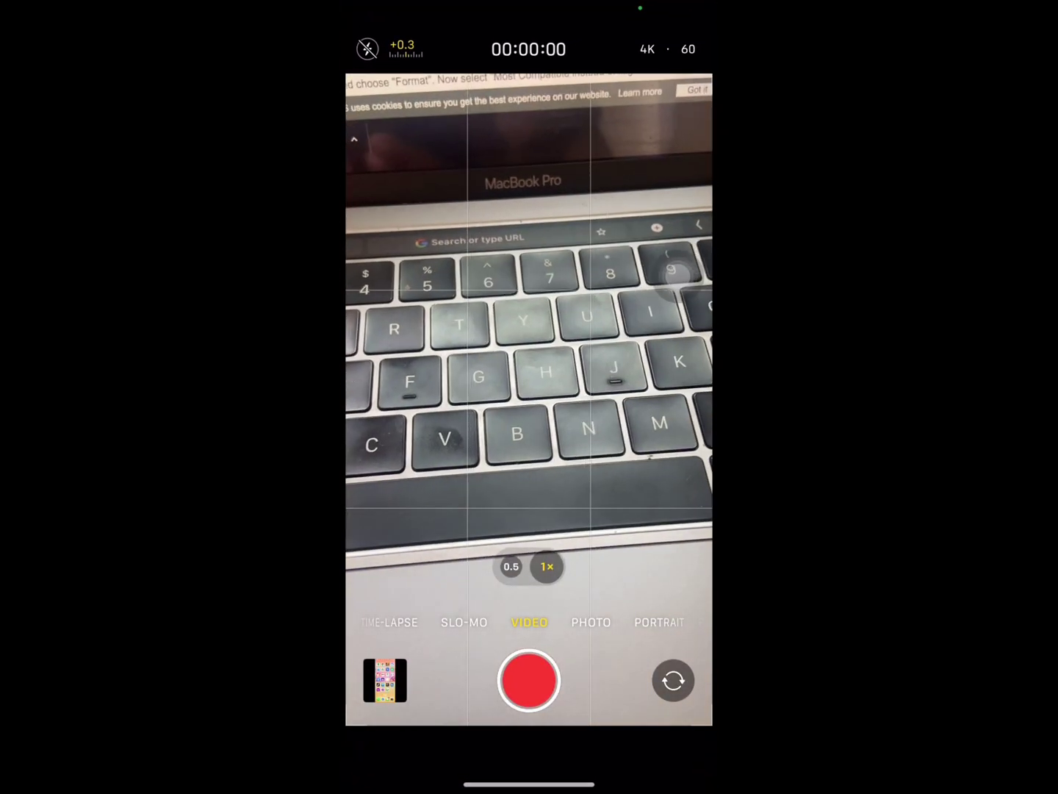
{"action": "left_click", "coordinate": [529, 680]}
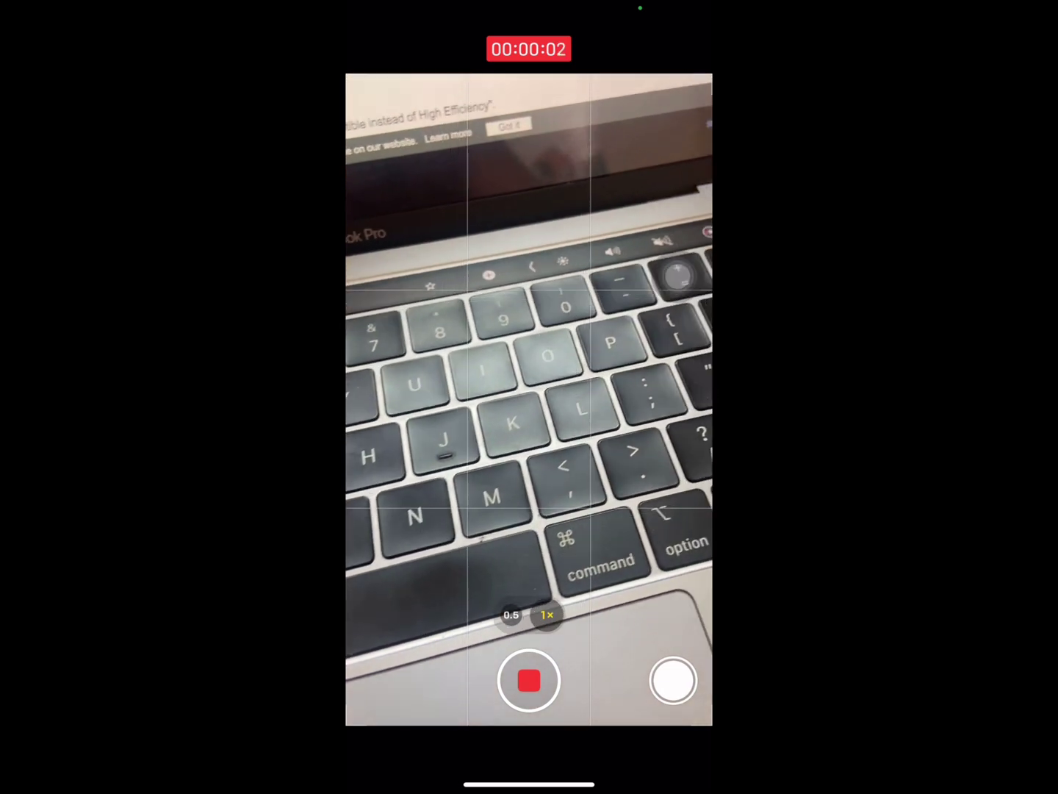
{"action": "left_click", "coordinate": [529, 679]}
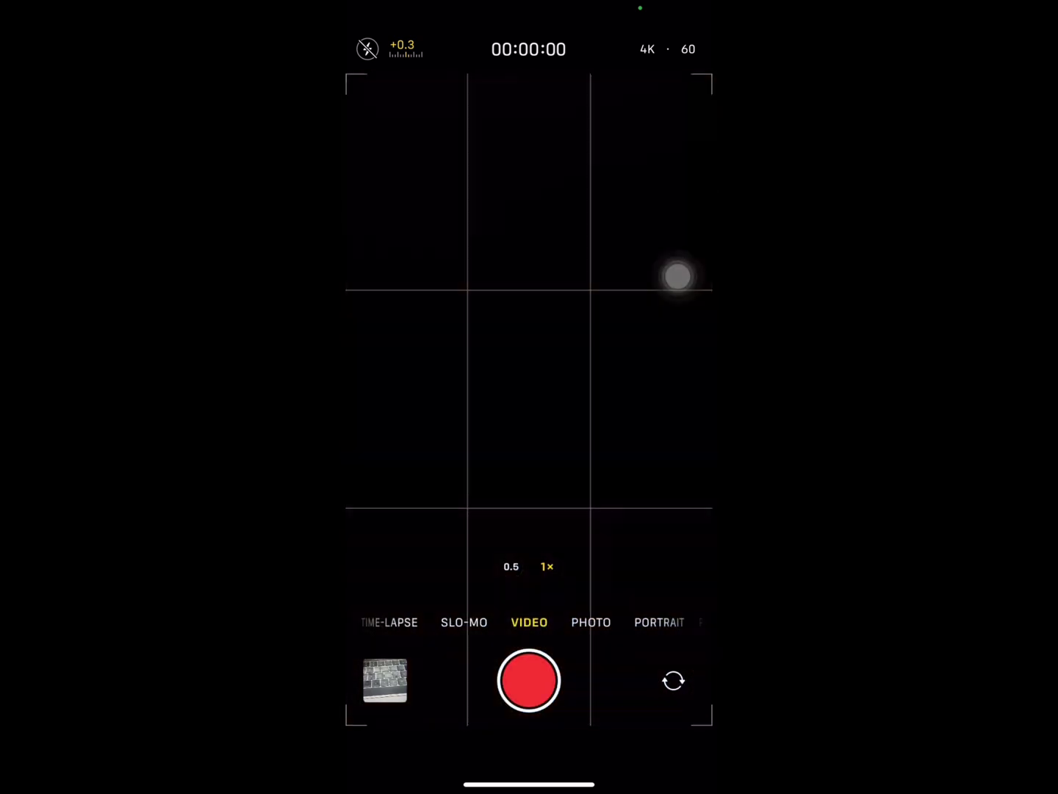
- Check and dismiss Control Center's Screen Recording options, then bring up home-screen search
{"action": "left_click_drag", "start_coordinate": [529, 783], "coordinate": [529, 496]}
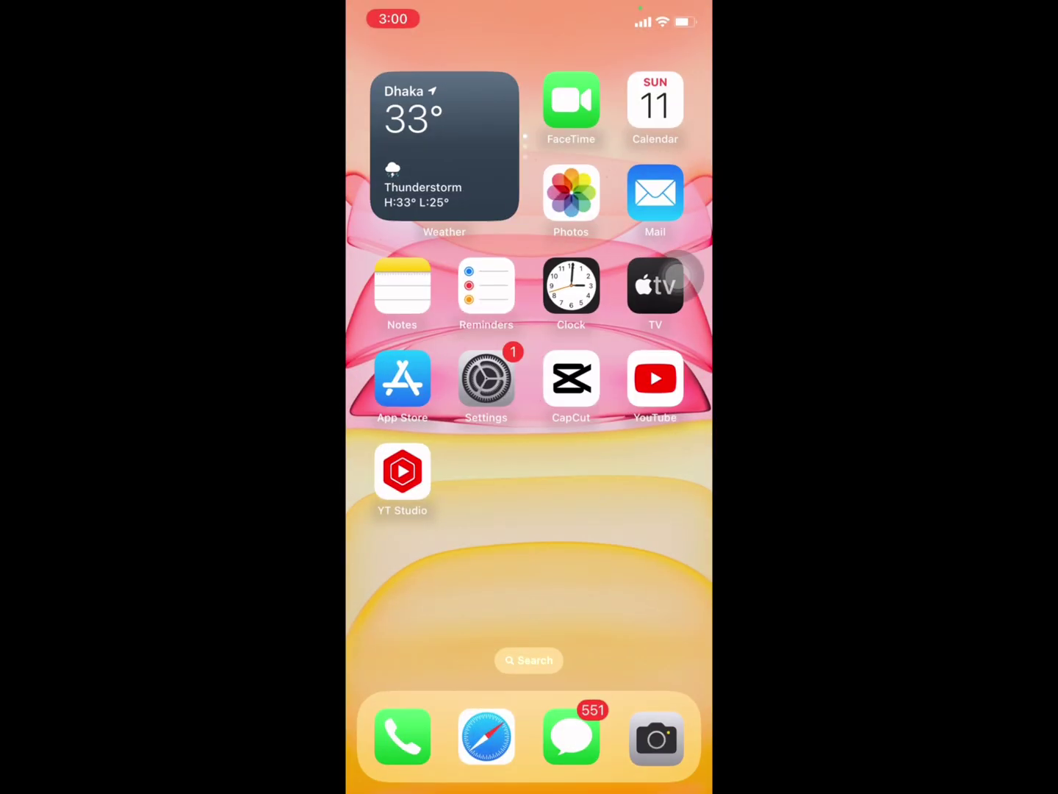
{"action": "left_click_drag", "start_coordinate": [661, 8], "coordinate": [661, 331]}
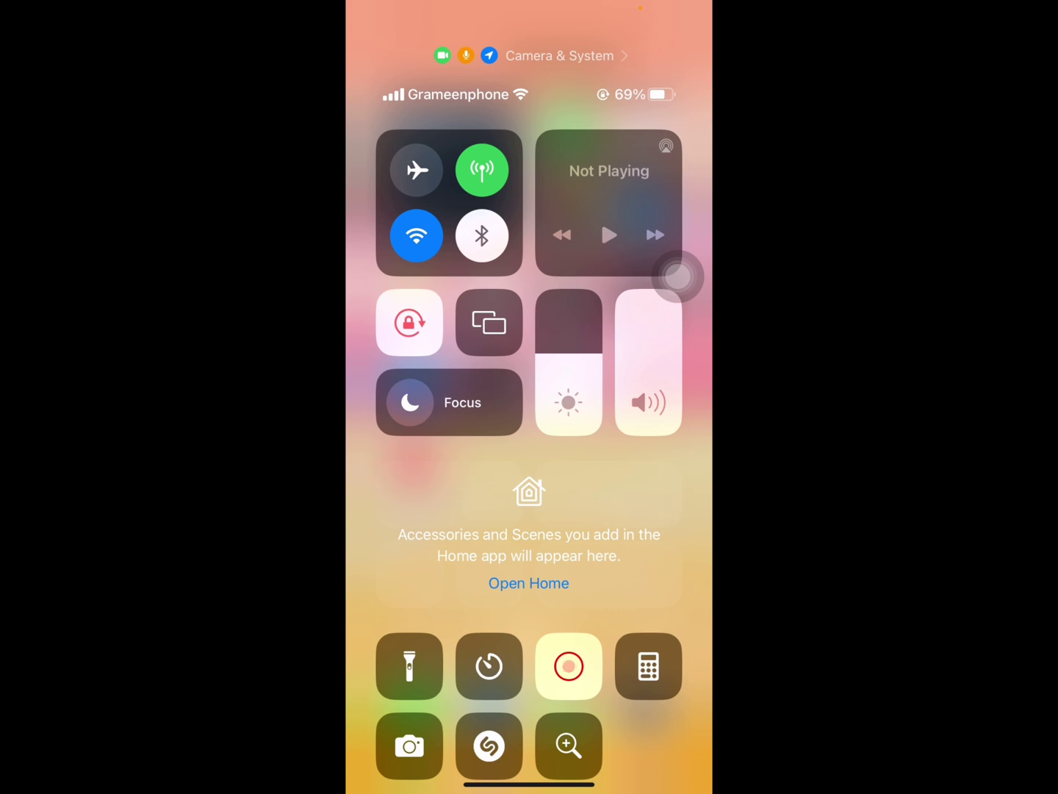
{"action": "left_click", "coordinate": [569, 665]}
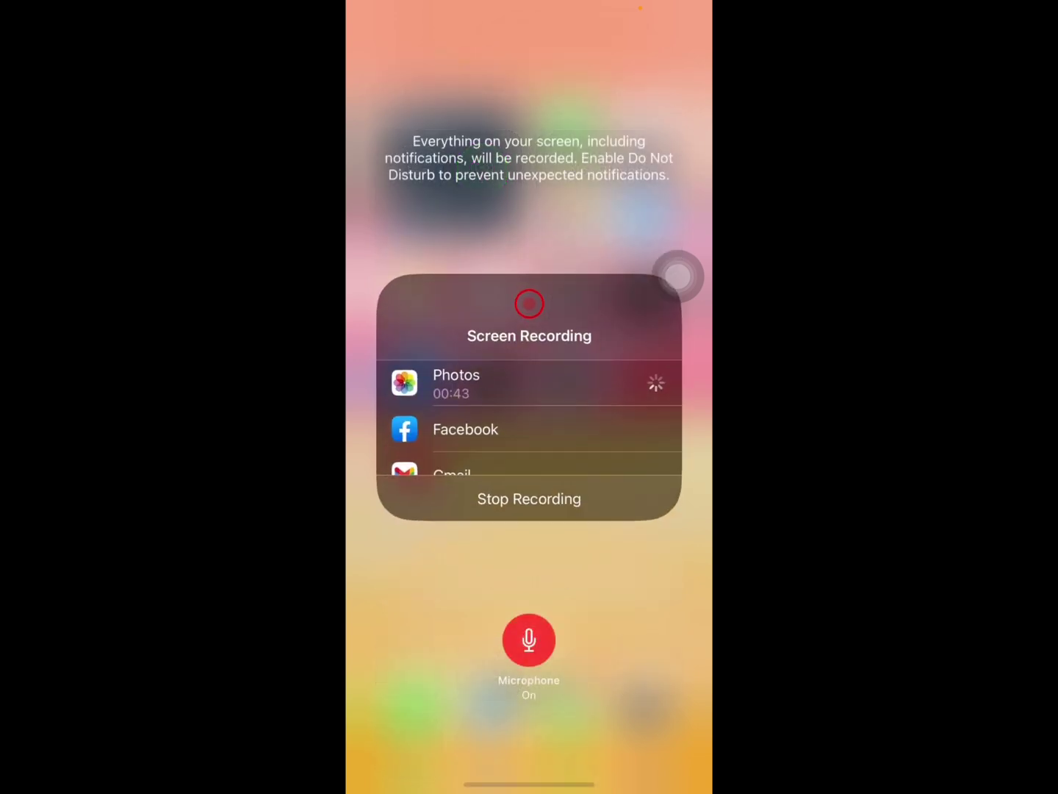
{"action": "left_click", "coordinate": [529, 578]}
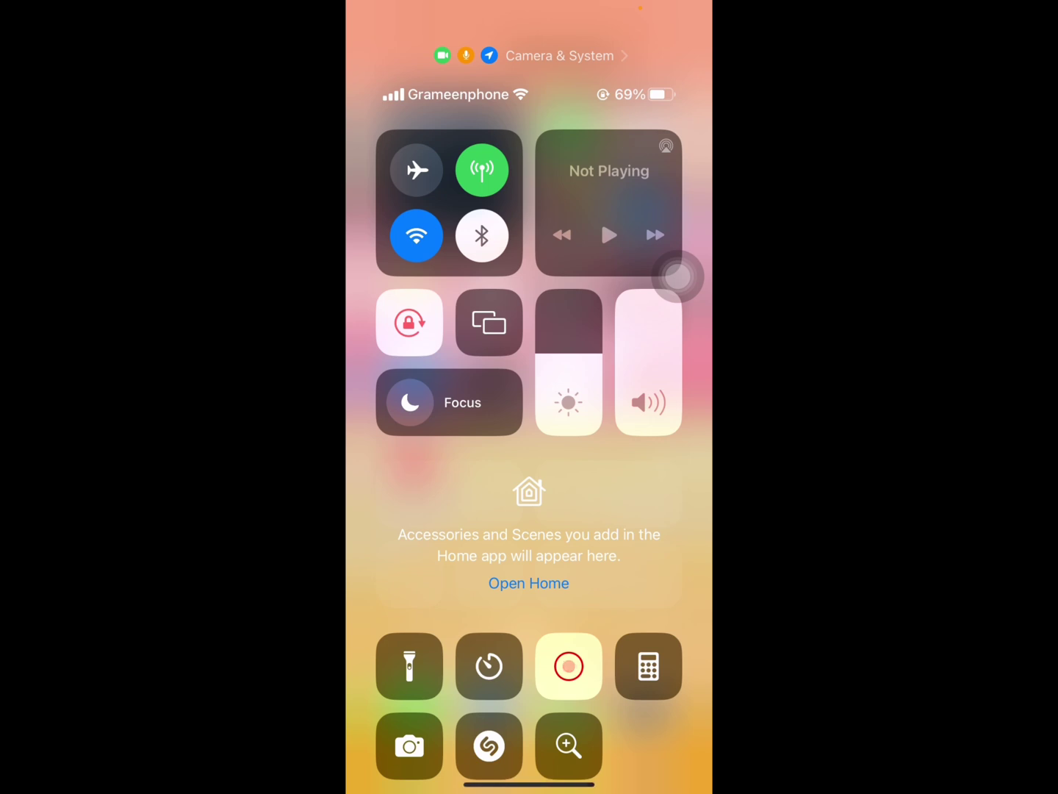
{"action": "left_click", "coordinate": [530, 496]}
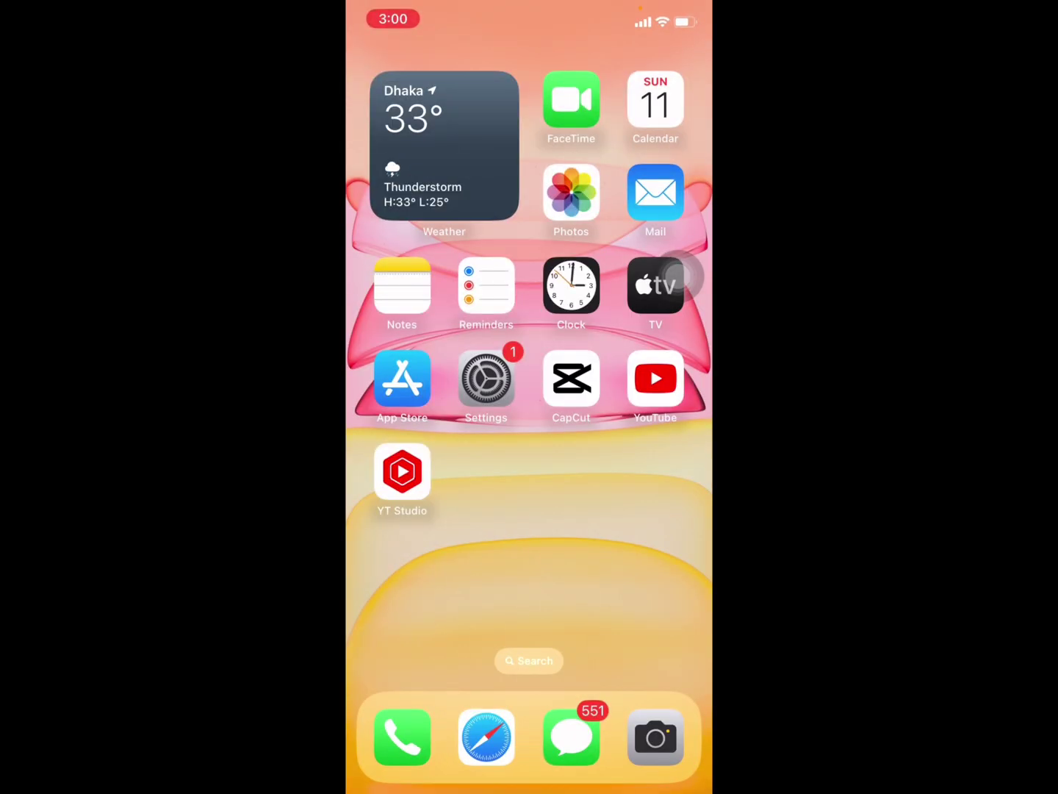
{"action": "mouse_move", "coordinate": [413, 372]}
{"action": "left_mouse_down"}
{"action": "mouse_move", "coordinate": [661, 372]}
{"action": "mouse_move", "coordinate": [413, 371]}
{"action": "left_mouse_up"}
{"action": "left_click_drag", "start_coordinate": [529, 331], "coordinate": [530, 496]}
- Briefly open Google Drive, then view IMG_9016's details in Photos Recents and return home
{"action": "left_click", "coordinate": [479, 129]}
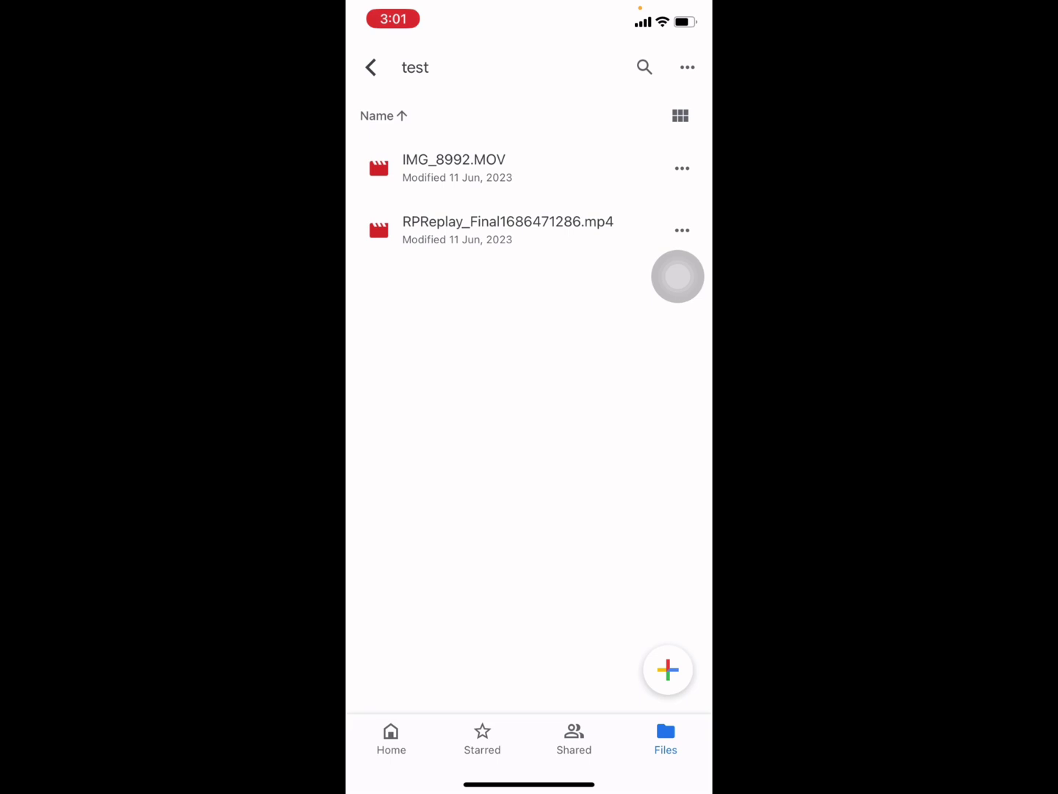
{"action": "left_click_drag", "start_coordinate": [529, 786], "coordinate": [529, 496]}
{"action": "left_click", "coordinate": [570, 189]}
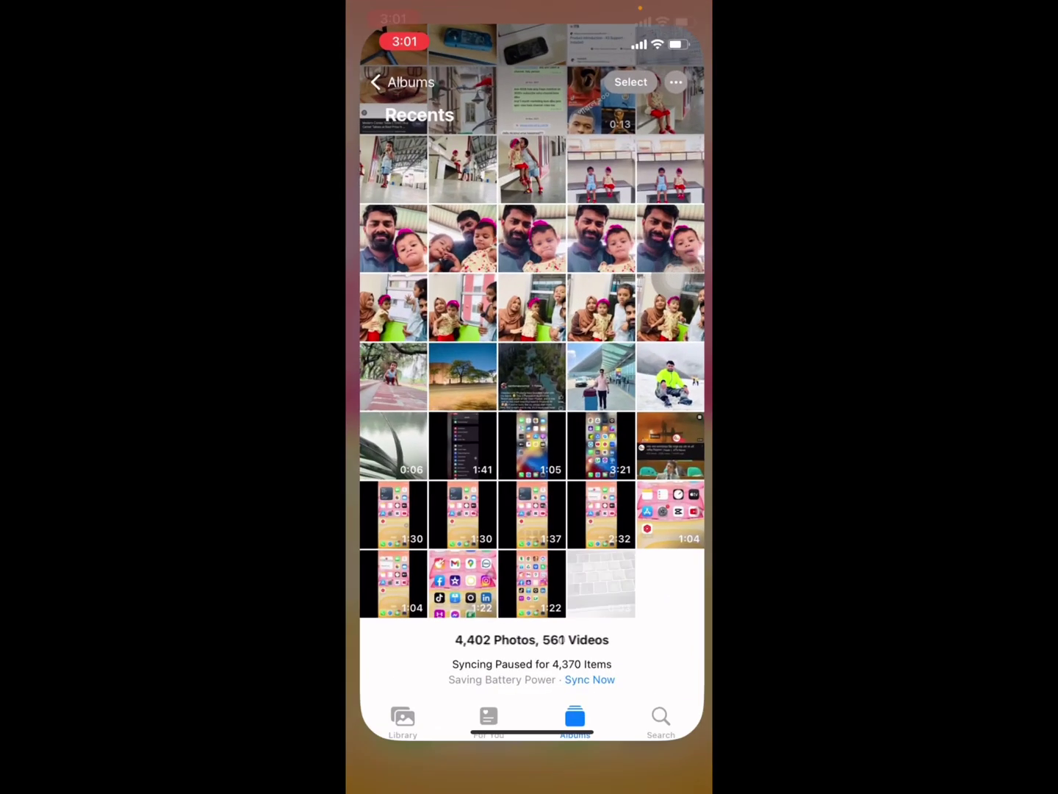
{"action": "left_click", "coordinate": [603, 596]}
{"action": "left_click", "coordinate": [626, 745]}
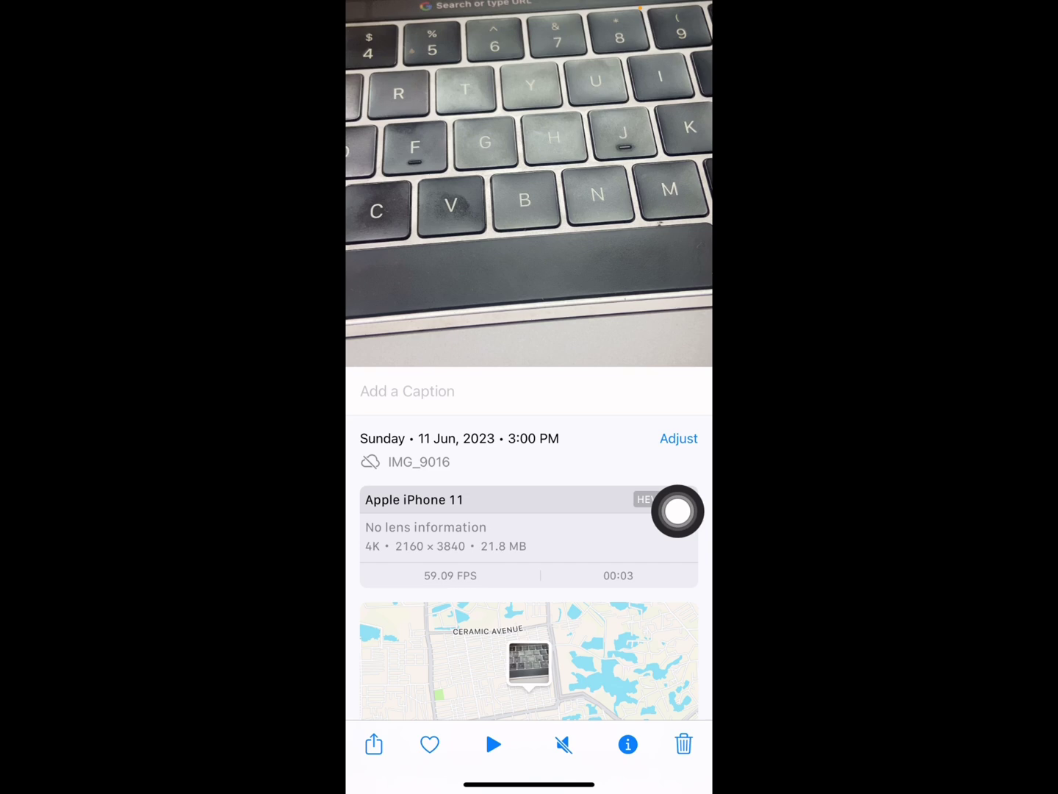
{"action": "left_click_drag", "start_coordinate": [529, 496], "coordinate": [529, 704]}
{"action": "left_click_drag", "start_coordinate": [529, 784], "coordinate": [529, 414]}
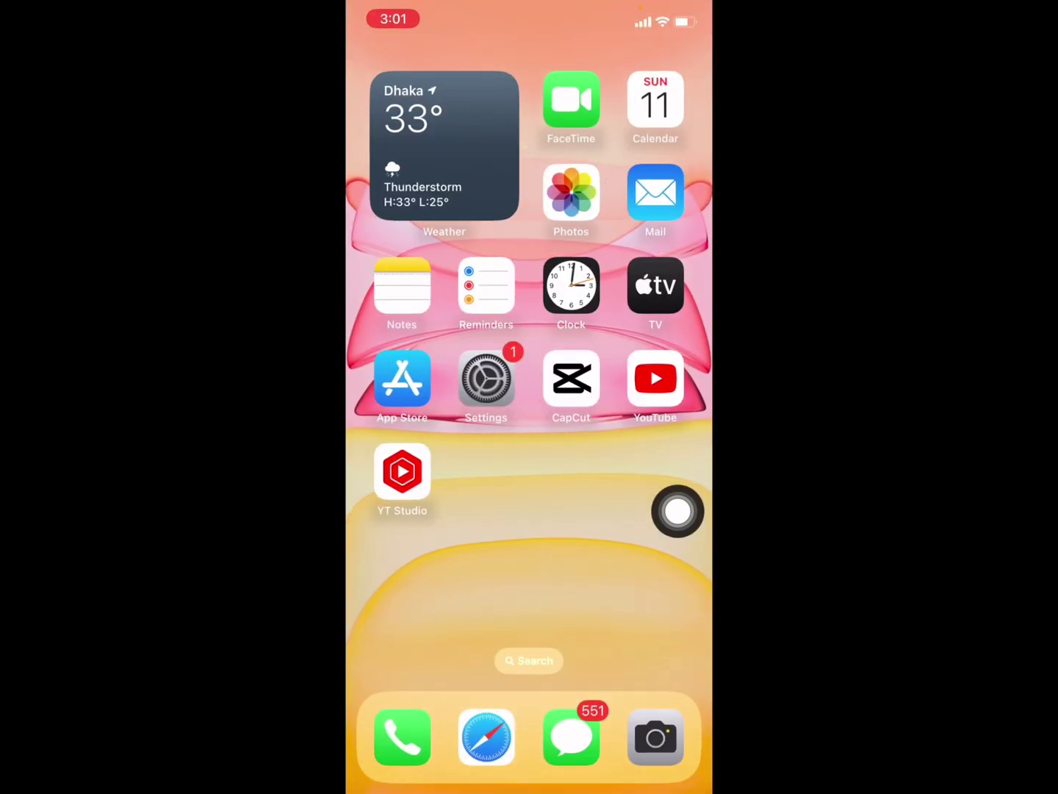
- Upload the 3-second keyboard video IMG_9016.MOV to Google Drive's test folder
{"action": "left_click_drag", "start_coordinate": [530, 496], "coordinate": [529, 661]}
{"action": "left_click", "coordinate": [482, 143]}
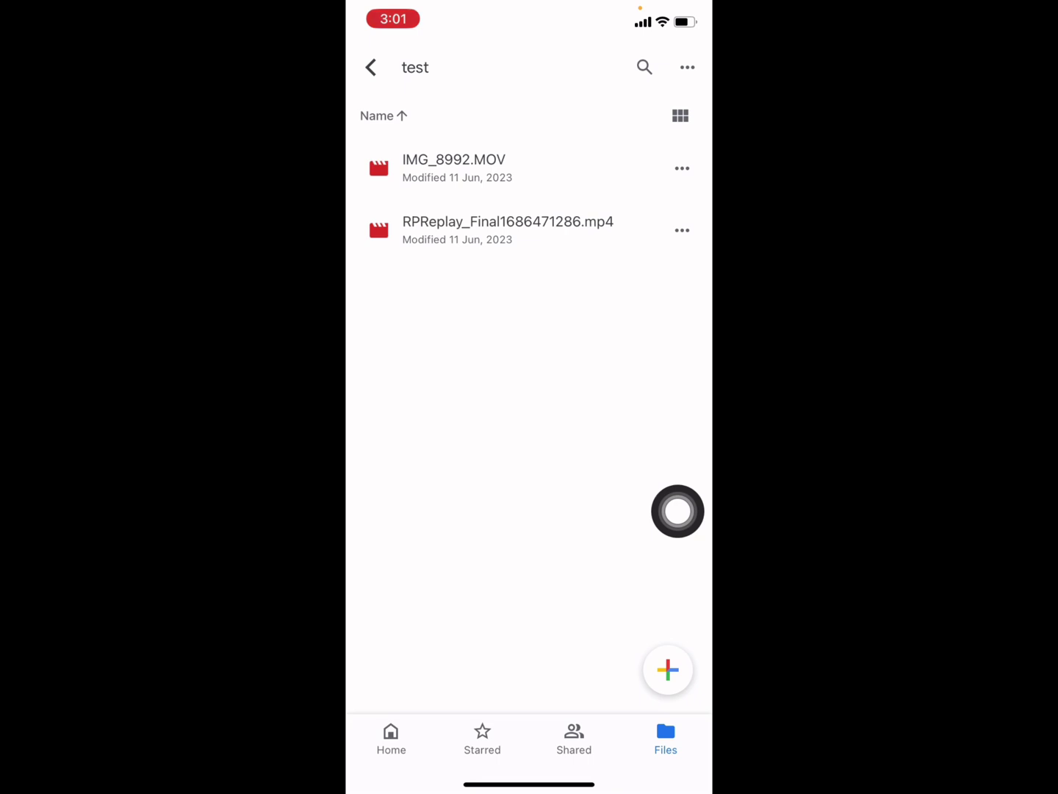
{"action": "left_click", "coordinate": [669, 671]}
{"action": "left_click", "coordinate": [529, 602]}
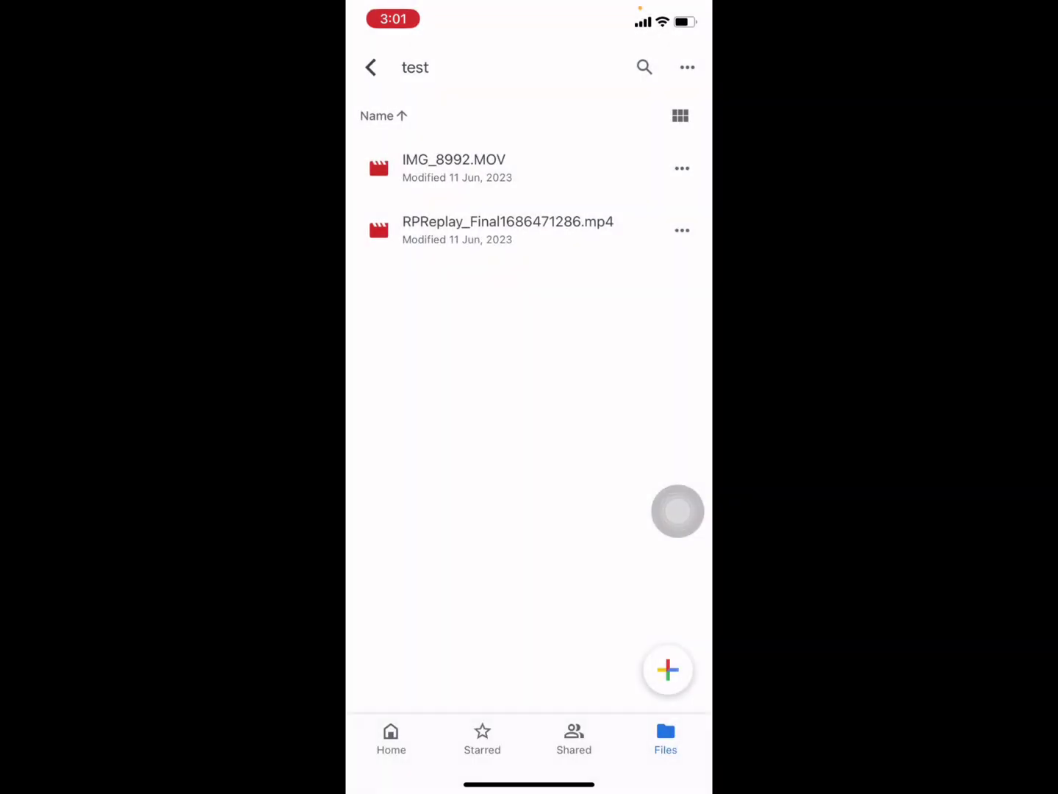
{"action": "left_click", "coordinate": [472, 690]}
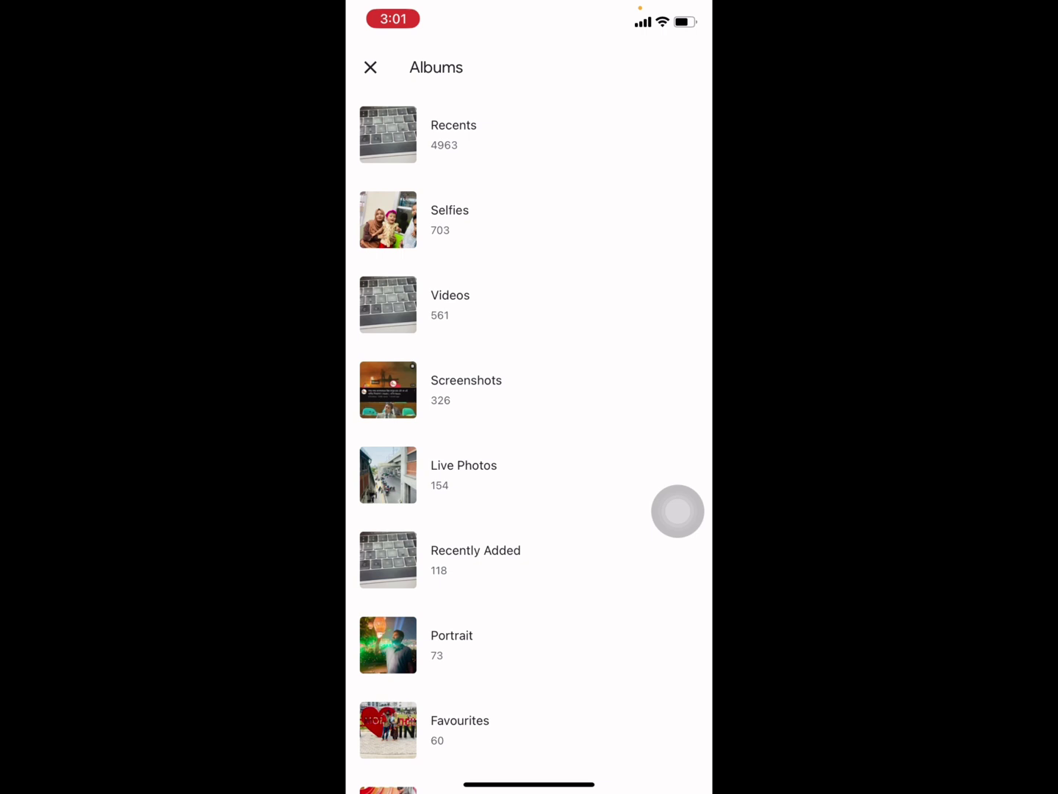
{"action": "left_click", "coordinate": [529, 134]}
{"action": "left_click", "coordinate": [392, 138]}
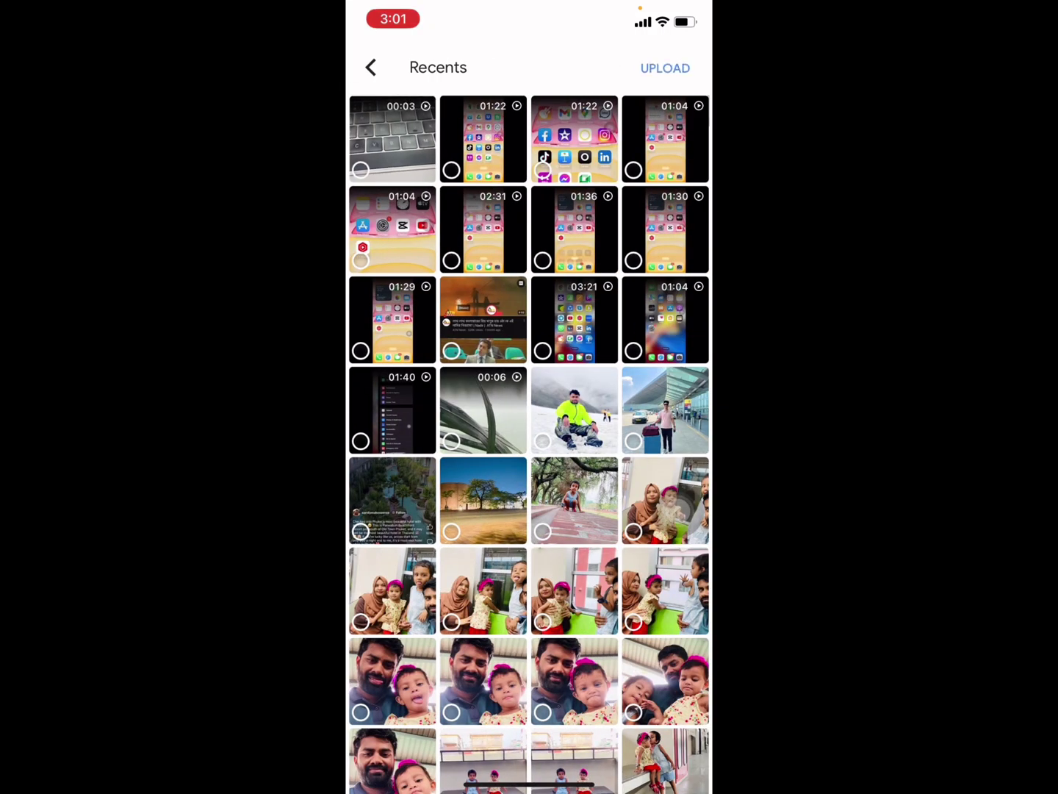
{"action": "left_click", "coordinate": [665, 67]}
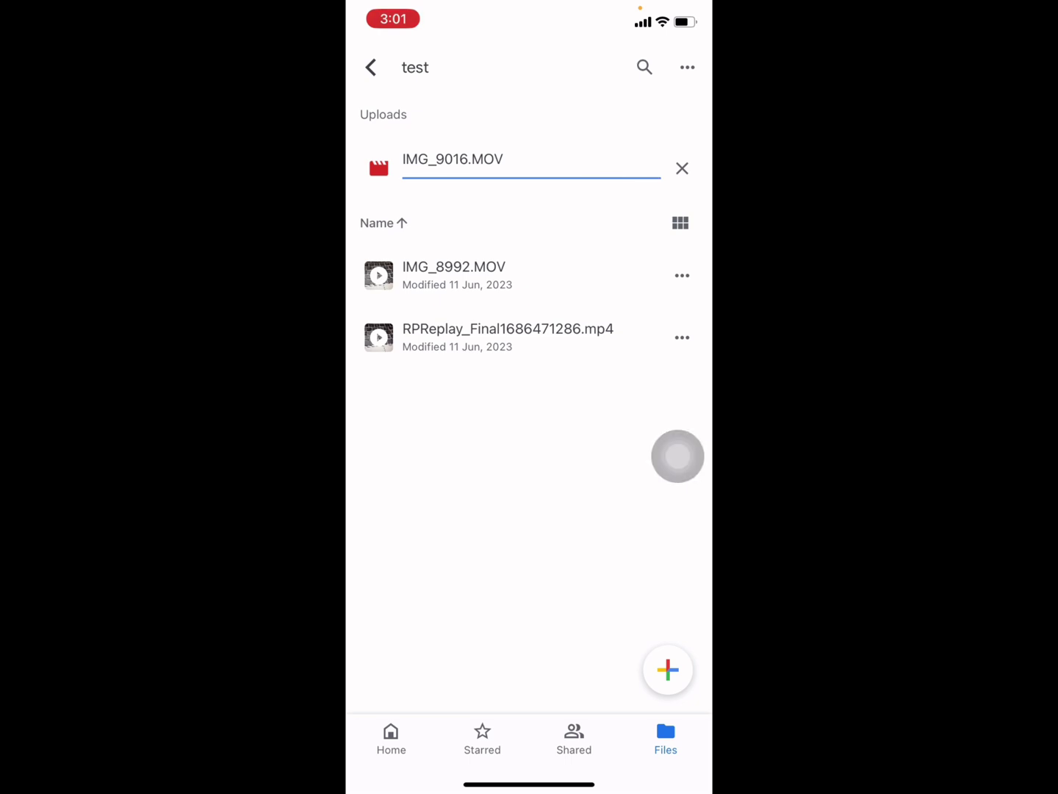
- Upload the 01:22 screen recording RPReplay_Final1686471407.mp4 to the folder and return home
{"action": "left_click", "coordinate": [668, 669]}
{"action": "left_click", "coordinate": [528, 612]}
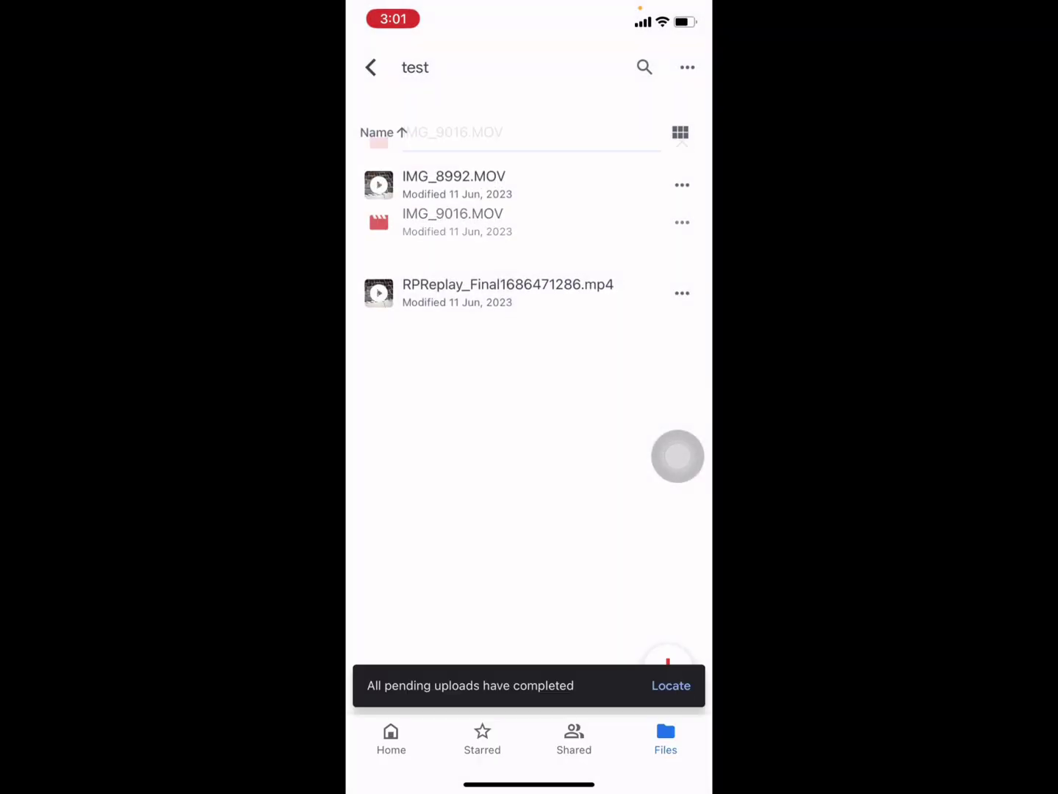
{"action": "left_click", "coordinate": [474, 689]}
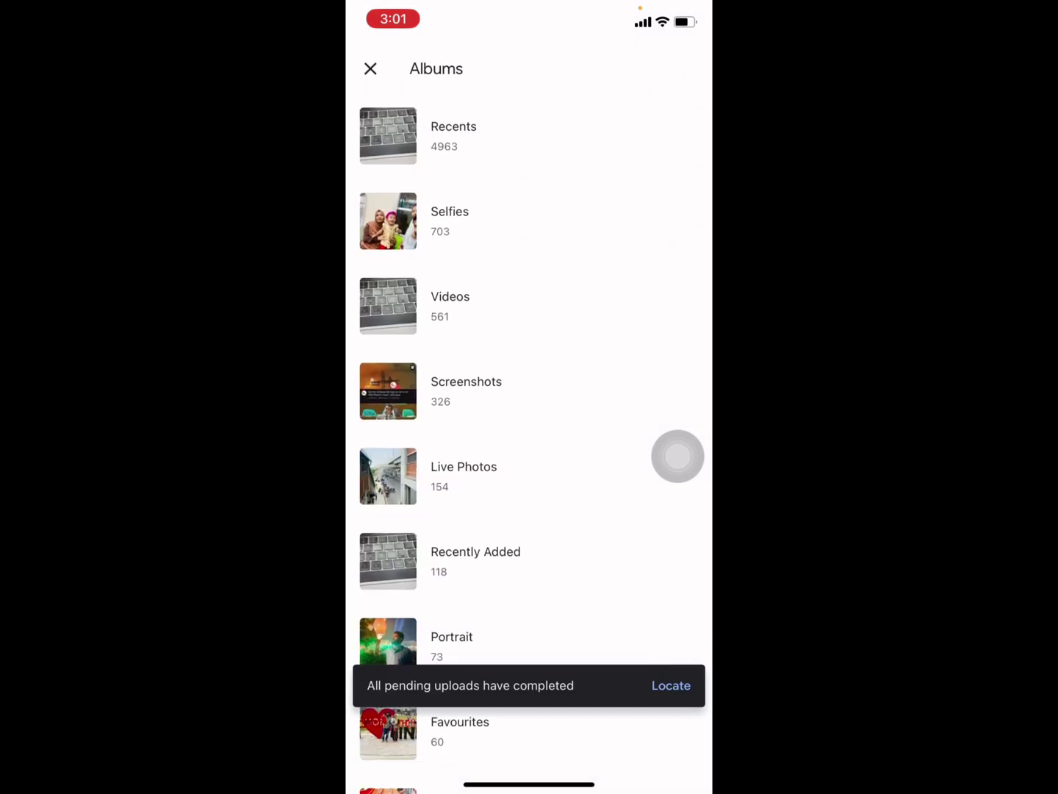
{"action": "left_click", "coordinate": [529, 134]}
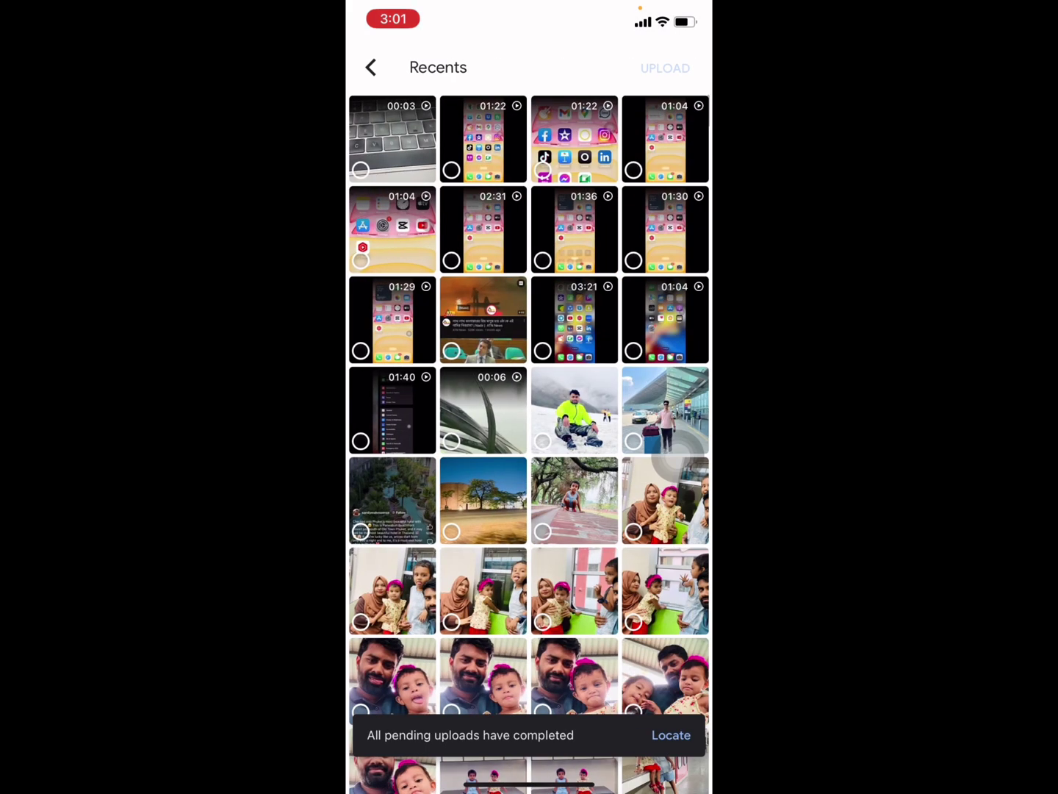
{"action": "left_click", "coordinate": [575, 139]}
{"action": "left_click", "coordinate": [664, 68]}
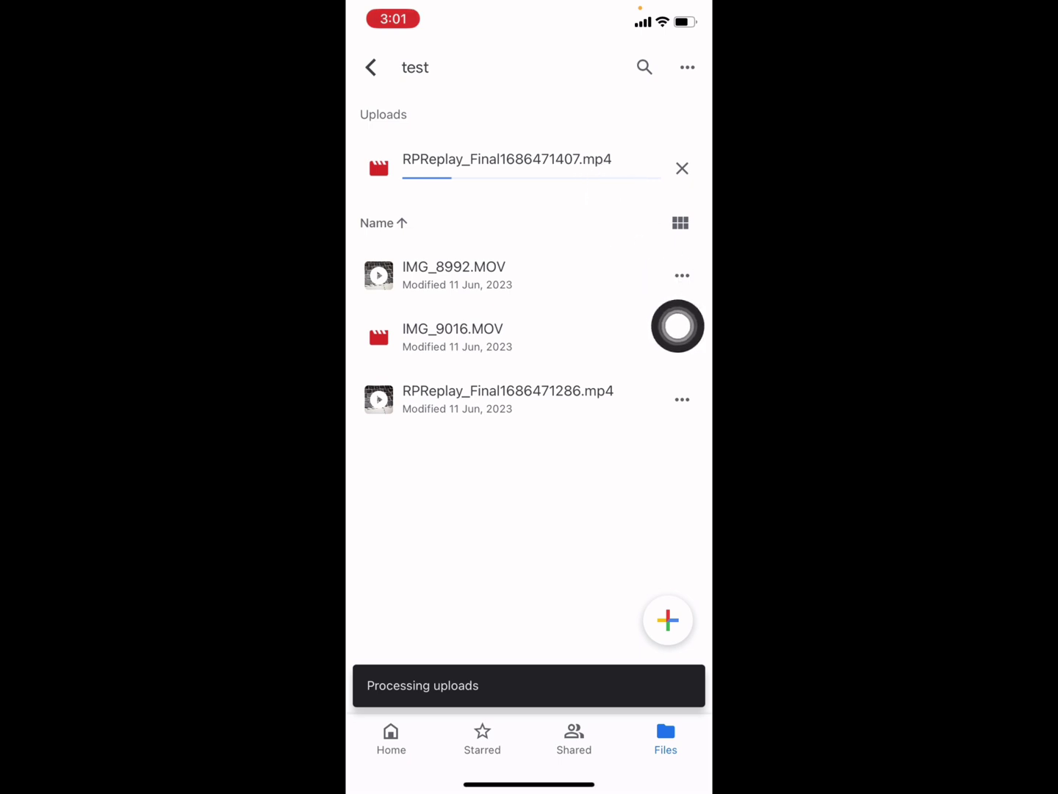
{"action": "left_click_drag", "start_coordinate": [529, 784], "coordinate": [529, 496]}
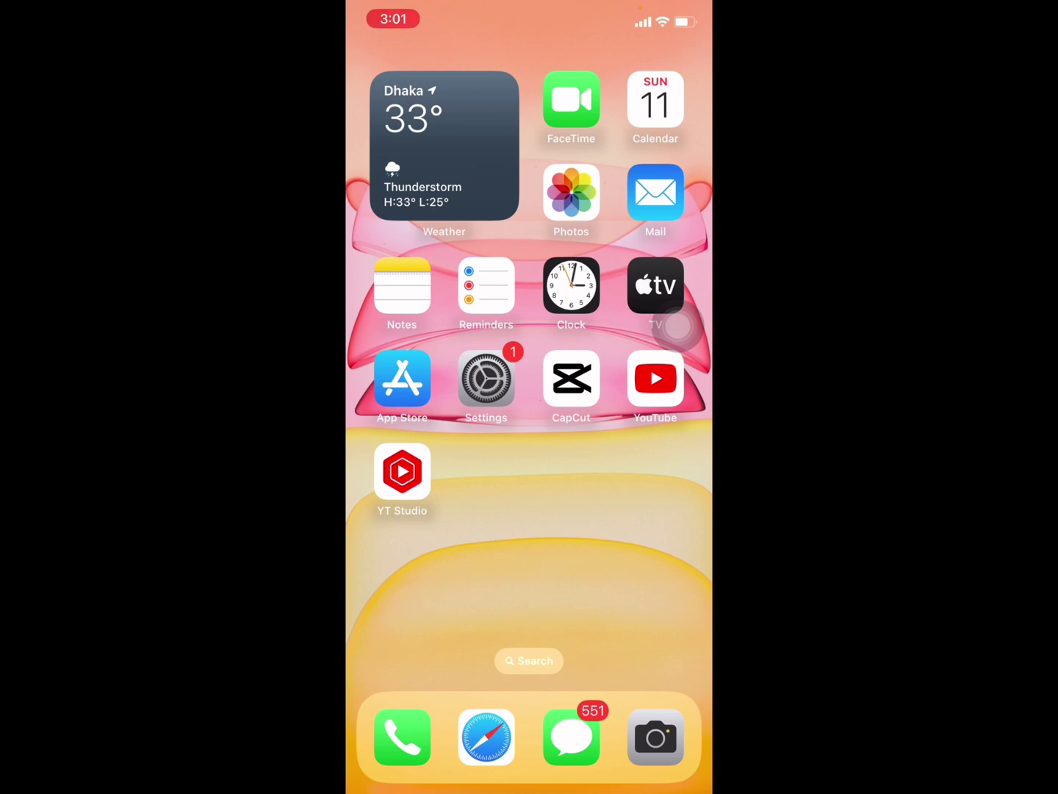
- Correct the misspelled Google query in Safari and search 'convert video mov to mp4'
{"action": "left_click", "coordinate": [486, 736]}
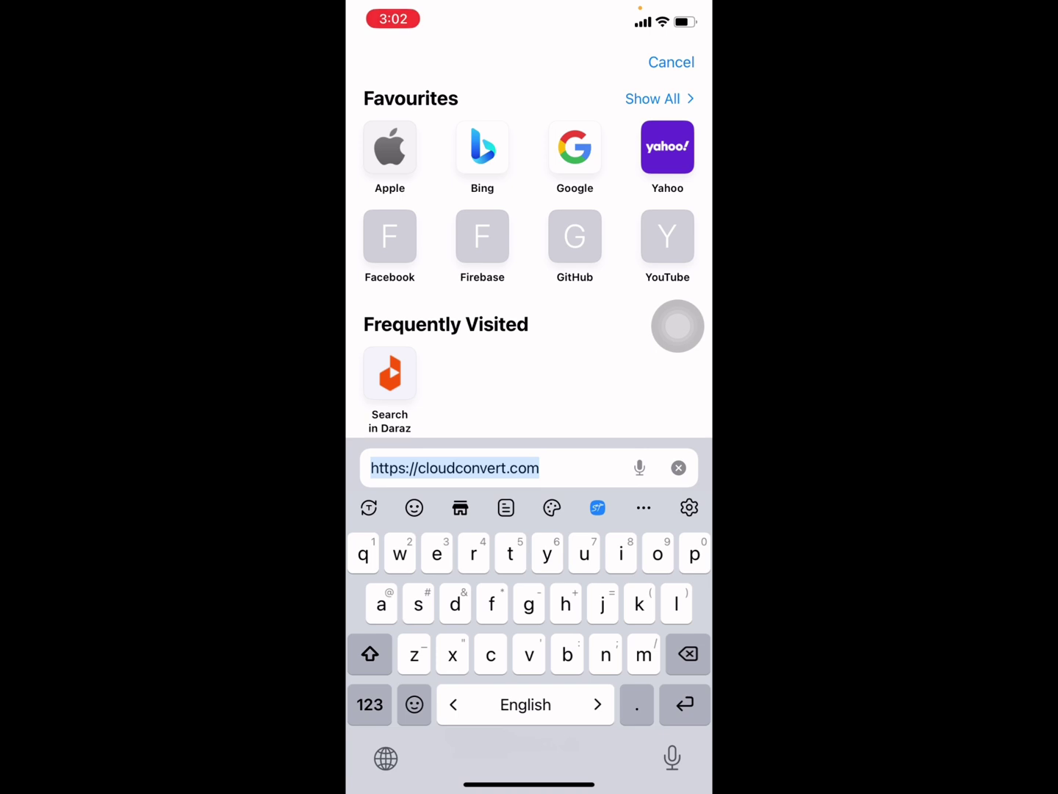
{"action": "type", "text": "co"}
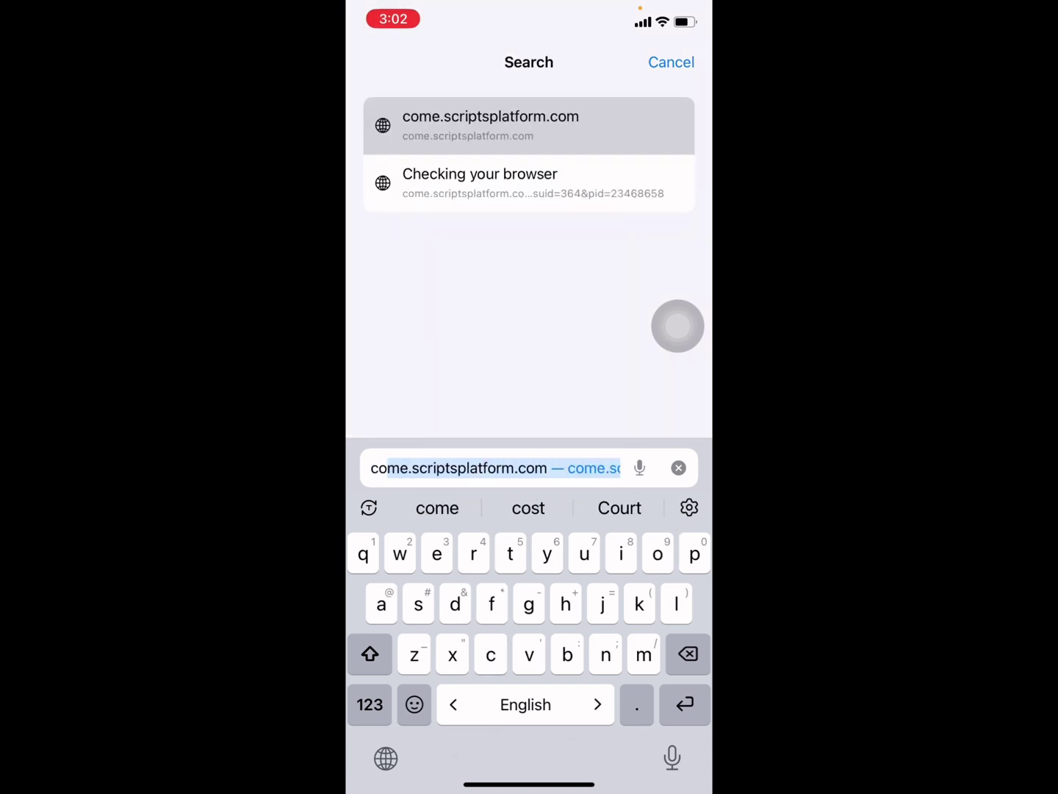
{"action": "type", "text": "nvrrt"}
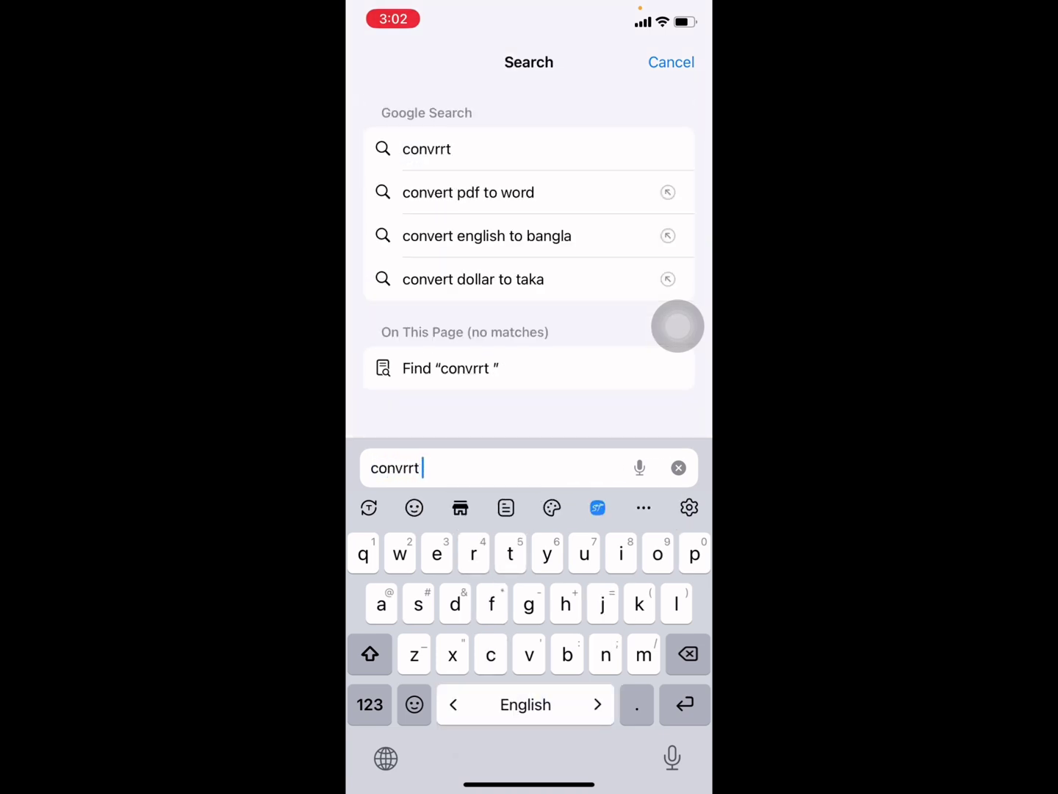
{"action": "key", "text": "BackSpace"}
{"action": "key", "text": "BackSpace"}
{"action": "key", "text": "BackSpace"}
{"action": "key", "text": "BackSpace"}
{"action": "type", "text": "e"}
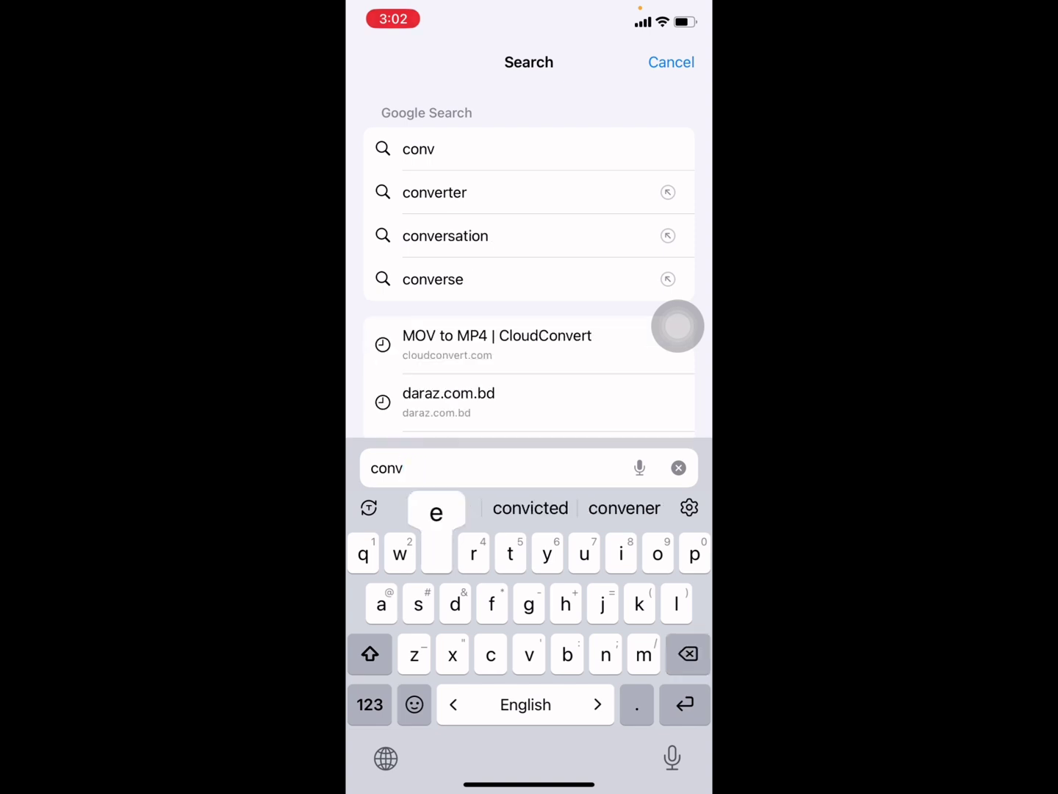
{"action": "type", "text": "rt vude"}
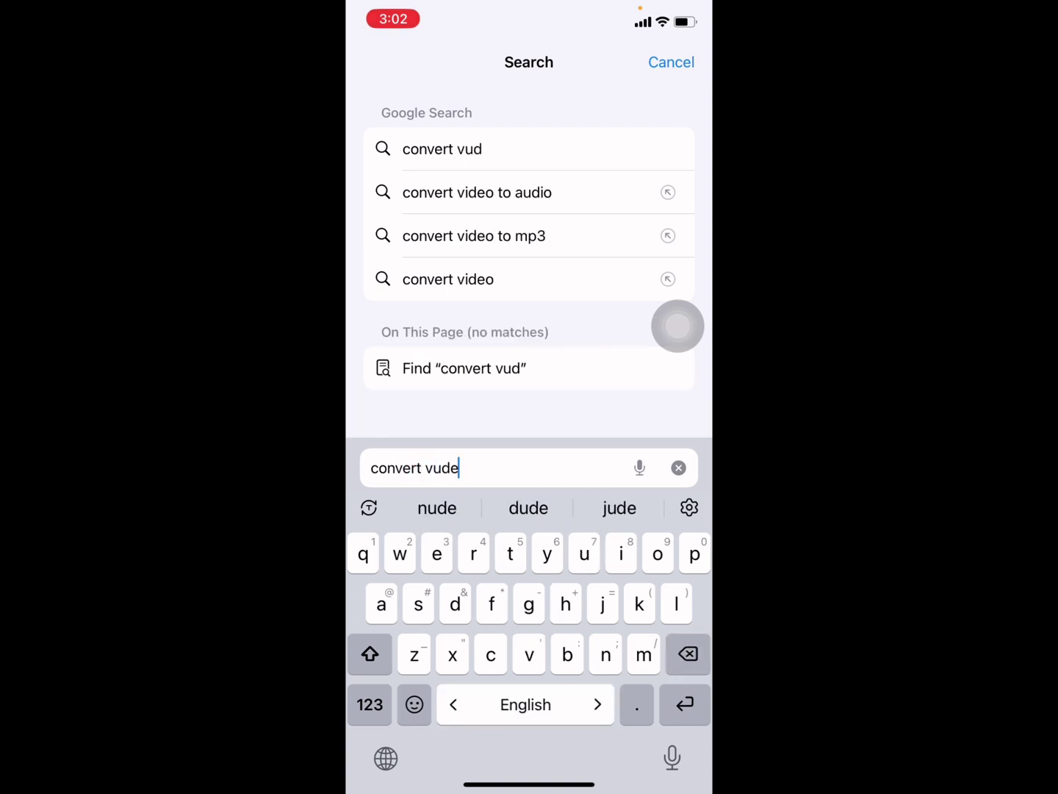
{"action": "type", "text": "o"}
{"action": "key", "text": "BackSpace"}
{"action": "key", "text": "BackSpace"}
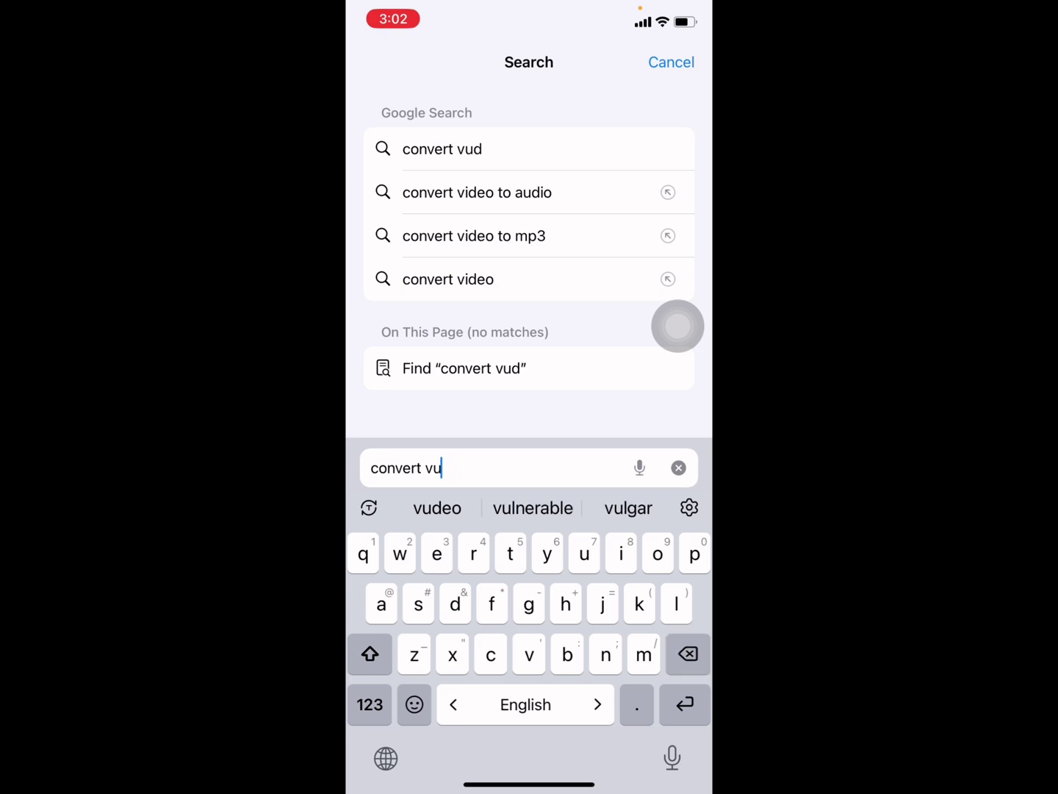
{"action": "key", "text": "BackSpace"}
{"action": "type", "text": "ide"}
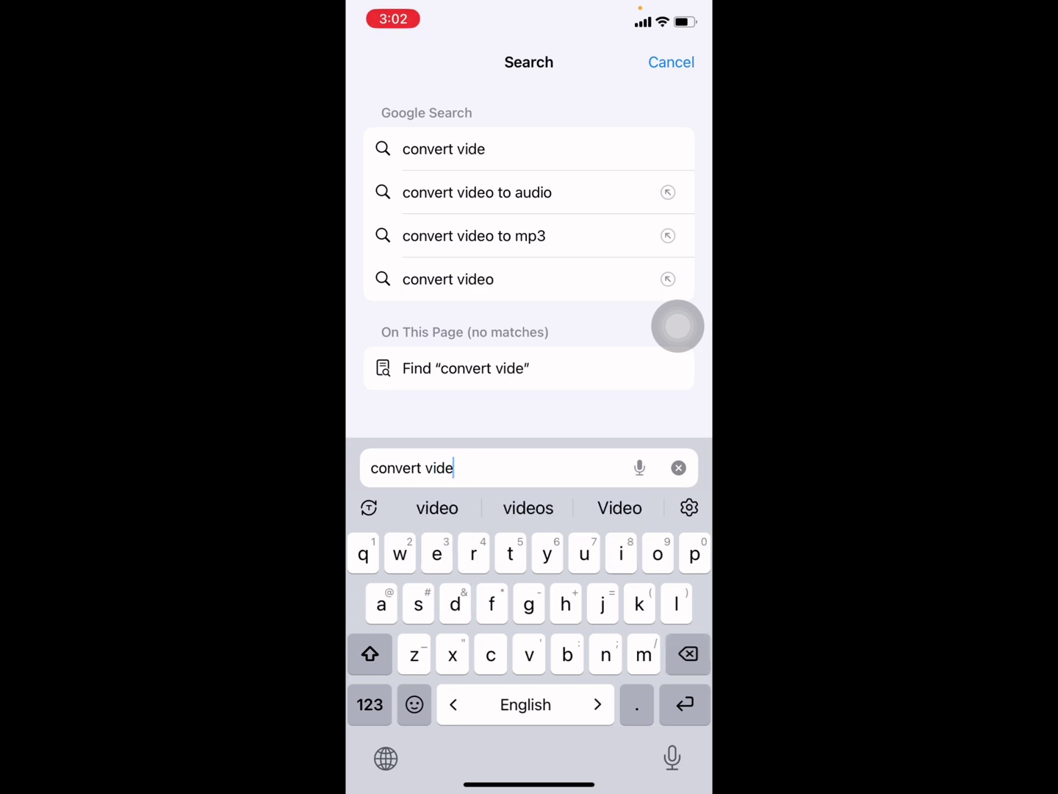
{"action": "type", "text": "o mv"}
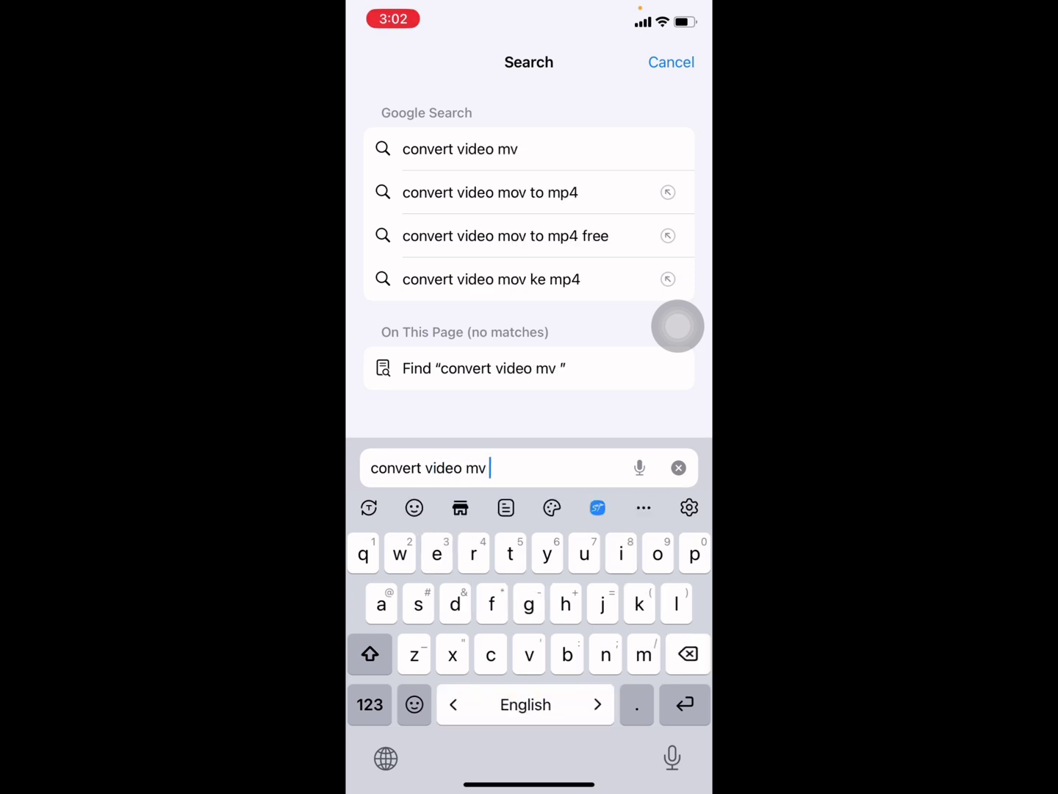
{"action": "key", "text": "BackSpace"}
{"action": "type", "text": "ov t"}
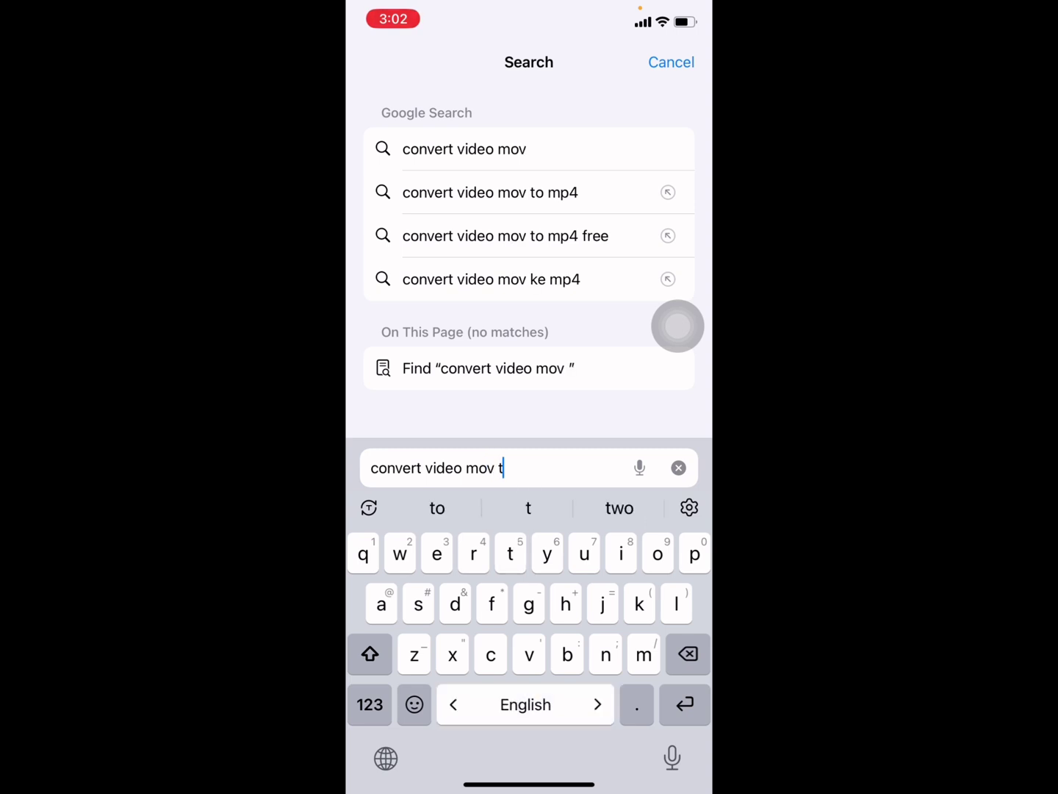
{"action": "type", "text": "o"}
{"action": "left_click", "coordinate": [490, 192]}
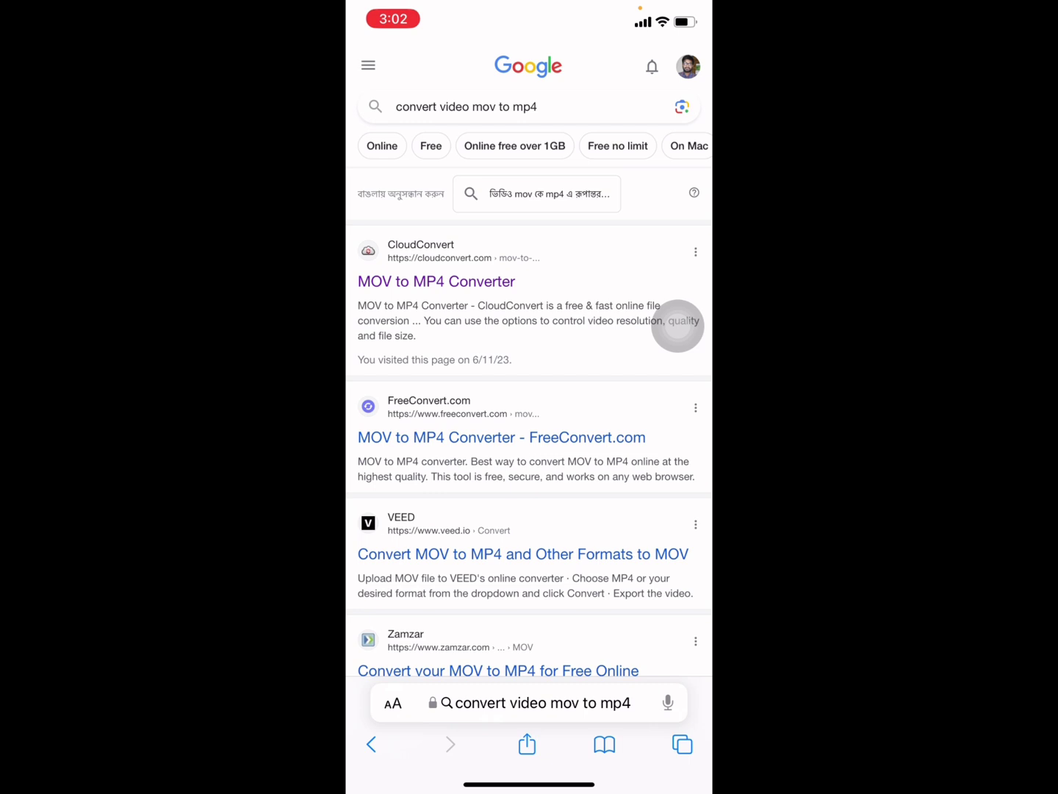
- In CloudConvert's MOV to MP4 converter, replace IMG_8992.mov with IMG_9016.mov from Photos
{"action": "left_click", "coordinate": [435, 281]}
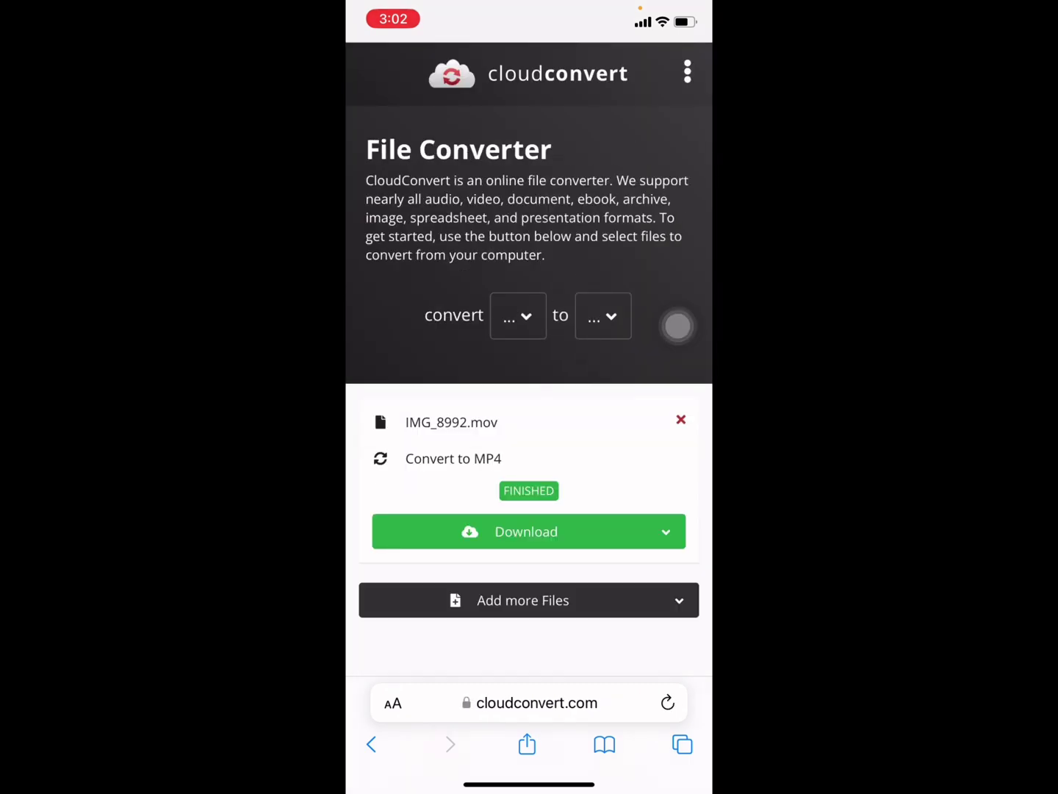
{"action": "left_click", "coordinate": [680, 420]}
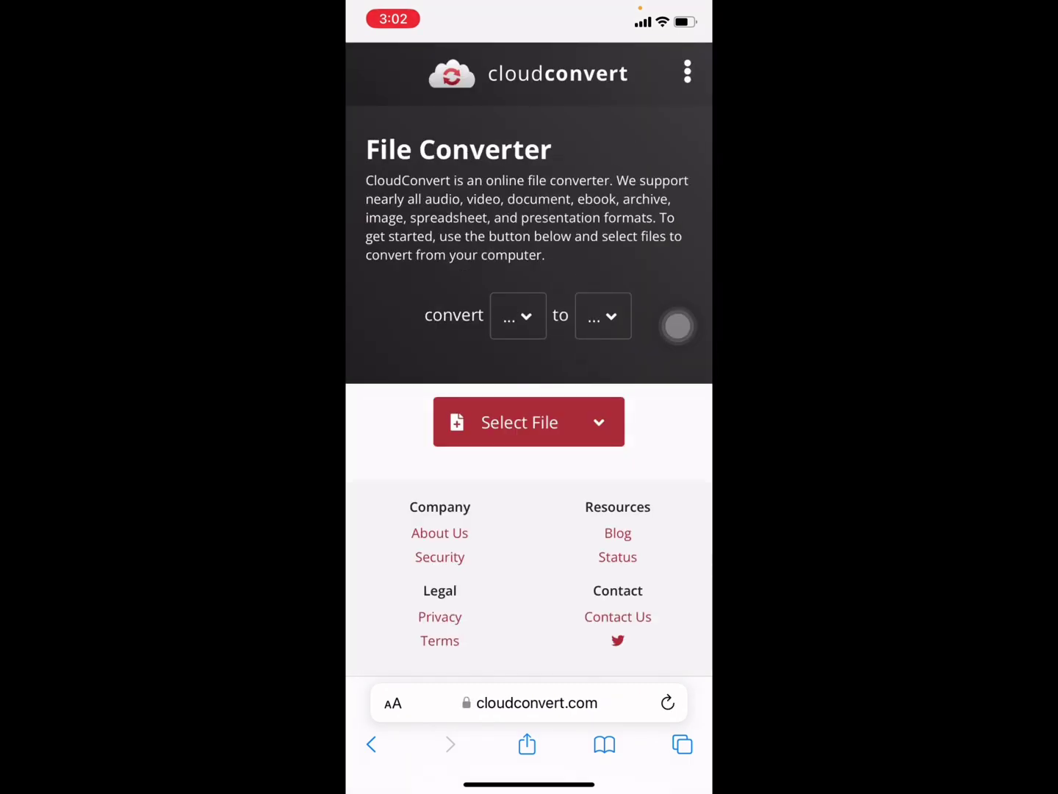
{"action": "left_click", "coordinate": [504, 422]}
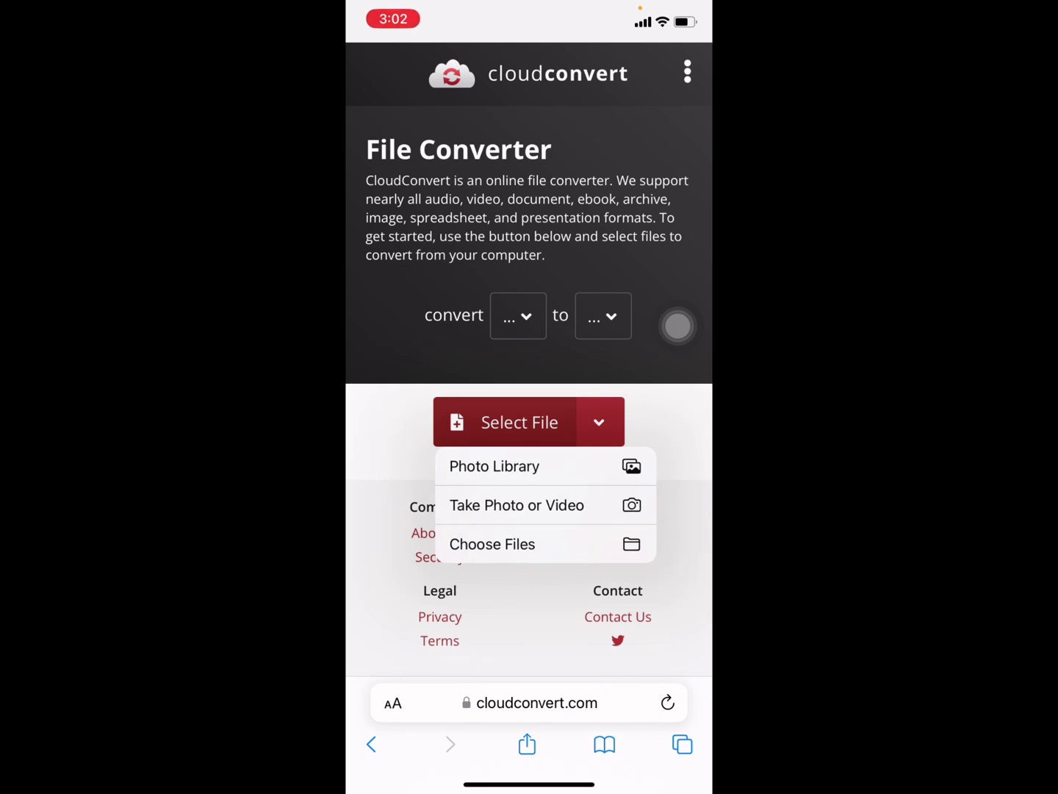
{"action": "left_click", "coordinate": [493, 466]}
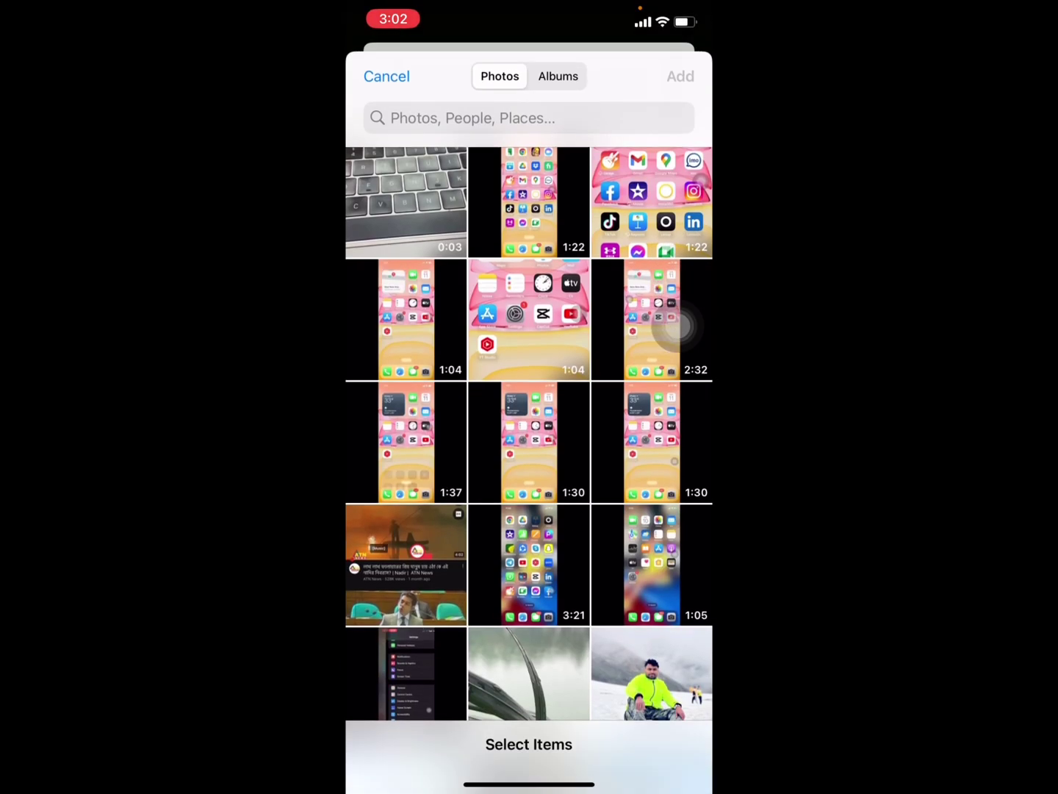
{"action": "left_click", "coordinate": [405, 201]}
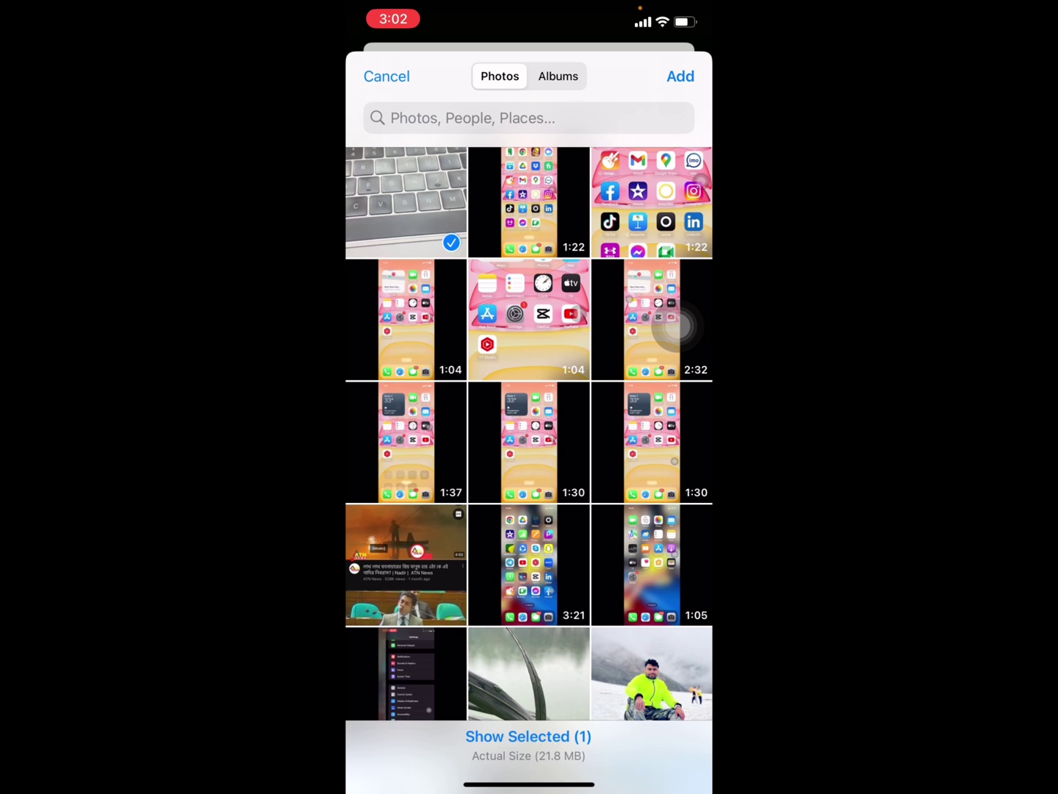
{"action": "left_click", "coordinate": [680, 75]}
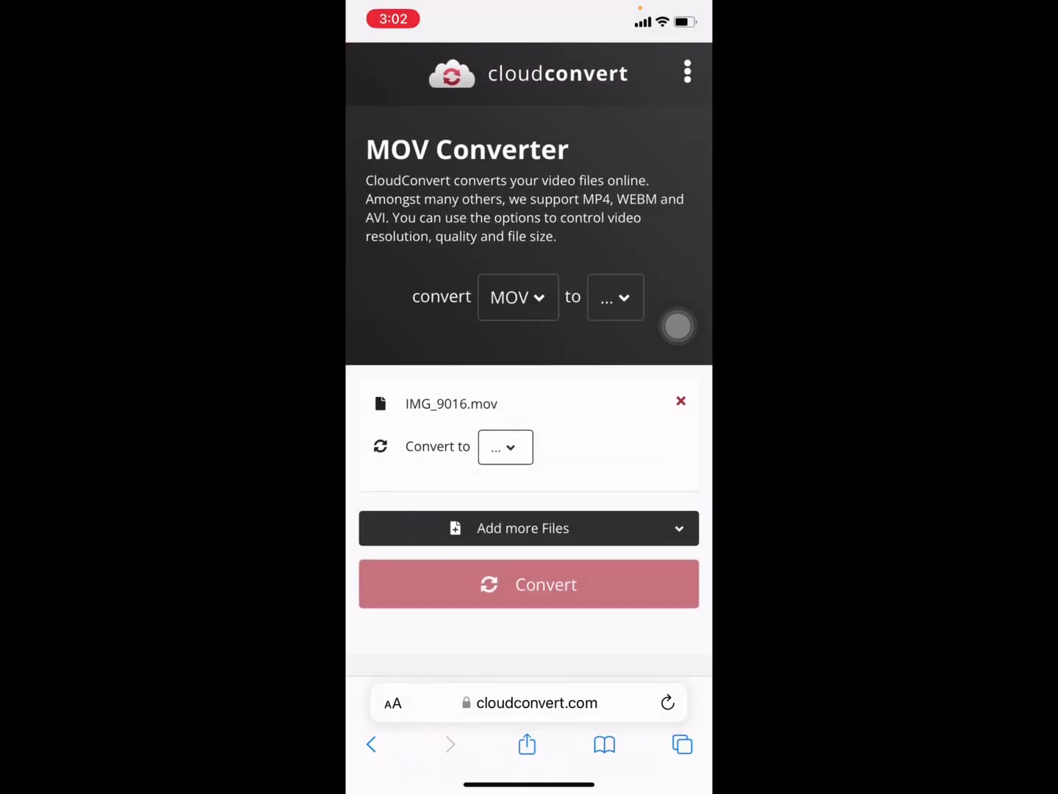
{"action": "scroll", "coordinate": [678, 326], "scroll_direction": "down", "scroll_amount": 2}
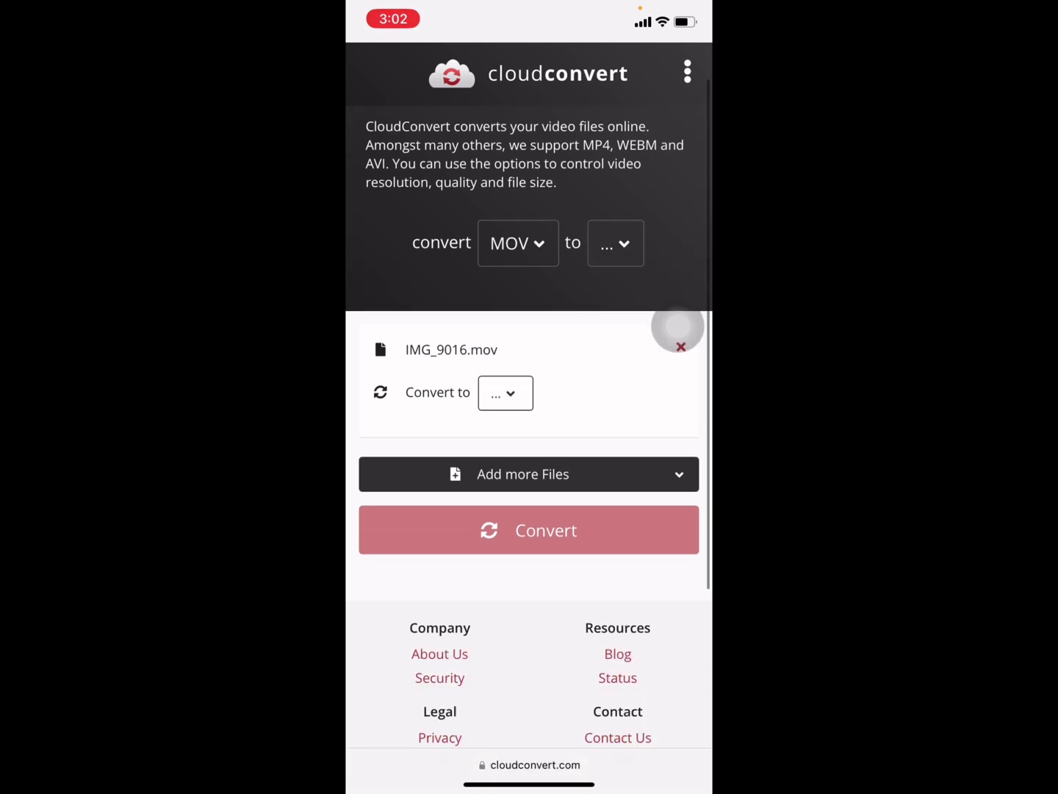
- Set the output format to MP4 and start the conversion
{"action": "left_click", "coordinate": [506, 392]}
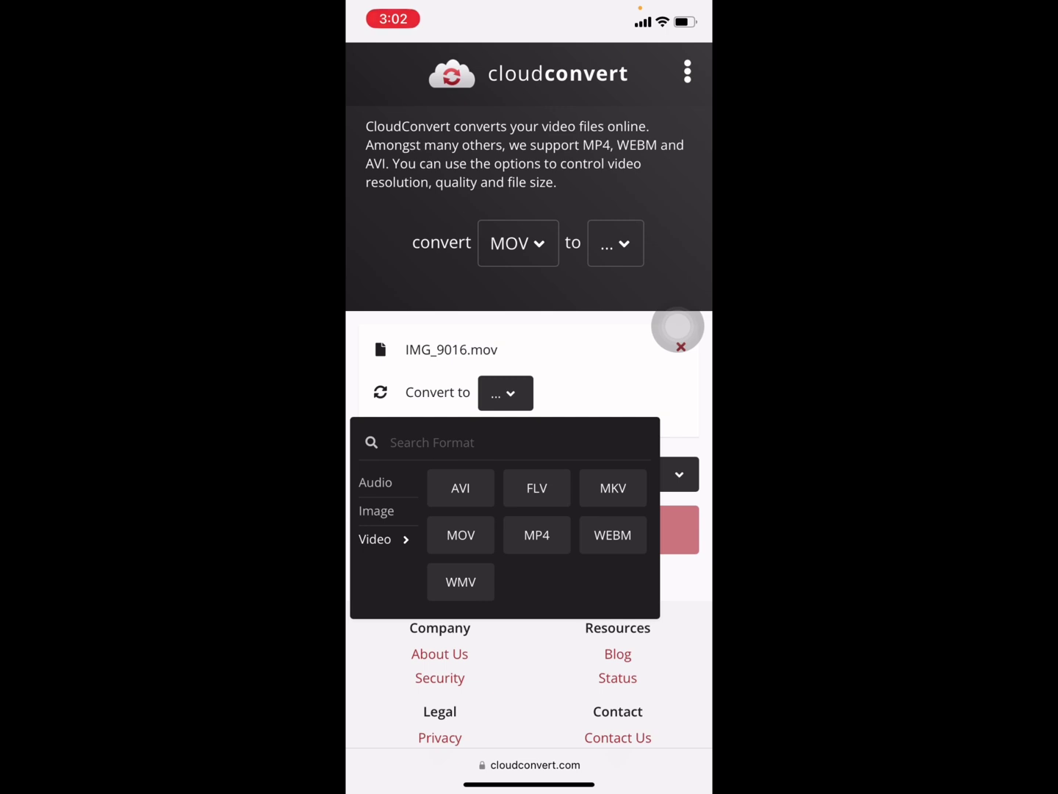
{"action": "left_click", "coordinate": [536, 535]}
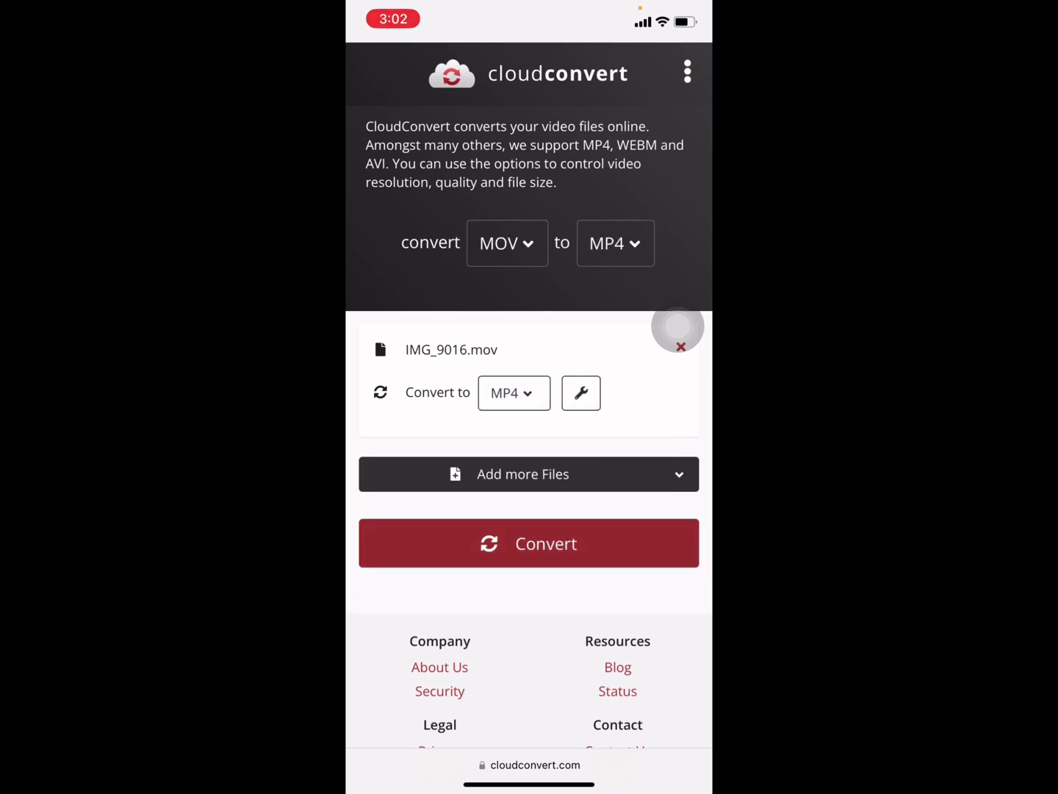
{"action": "left_click", "coordinate": [528, 543]}
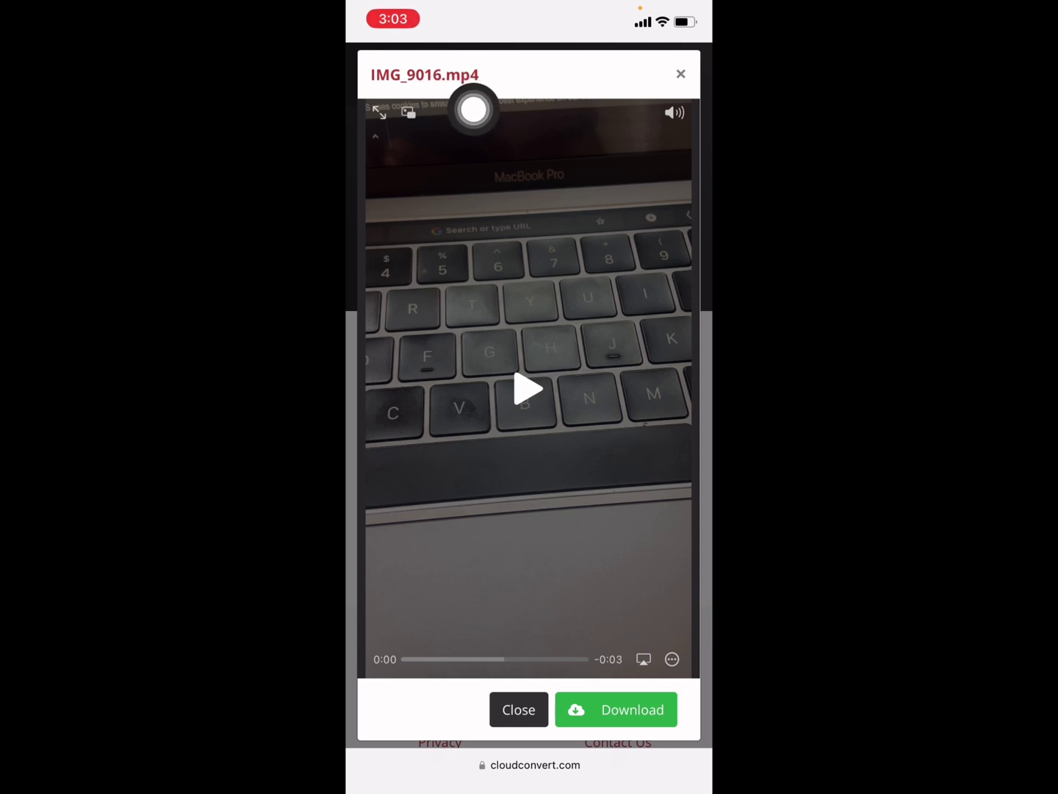
- Download the converted IMG_9016.mp4 from its preview
{"action": "left_click", "coordinate": [616, 709]}
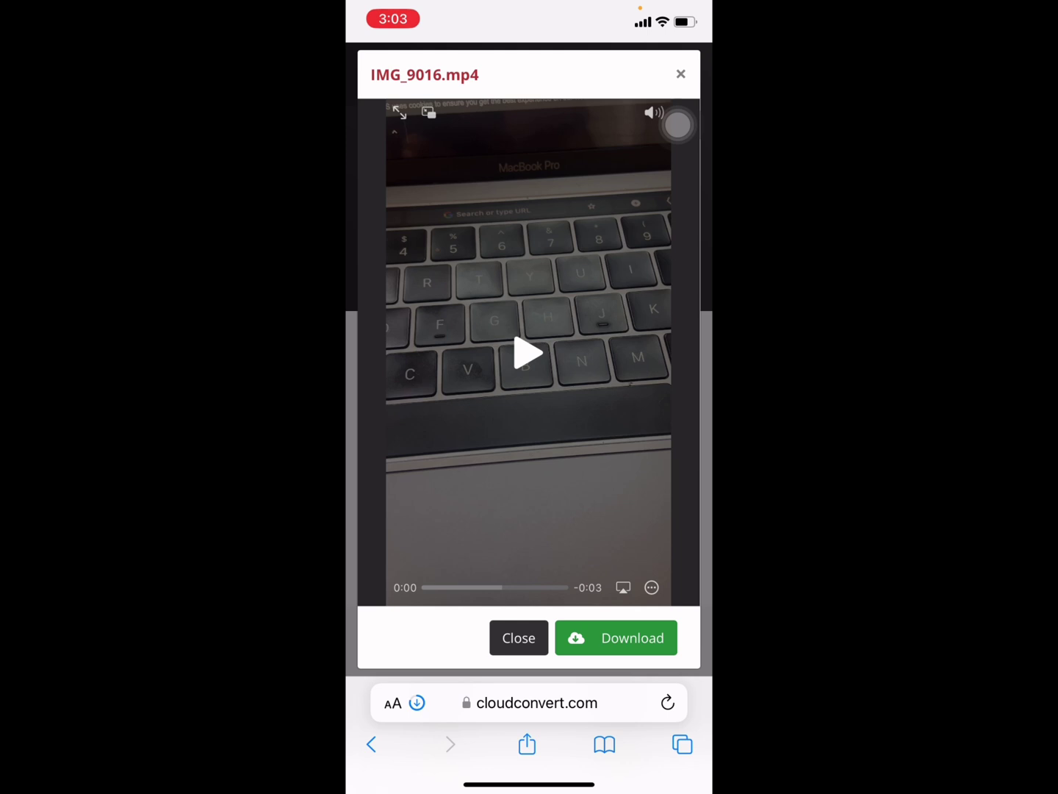
- Preview and play the downloaded IMG_8992 video from Safari's downloads list
{"action": "left_click", "coordinate": [393, 704]}
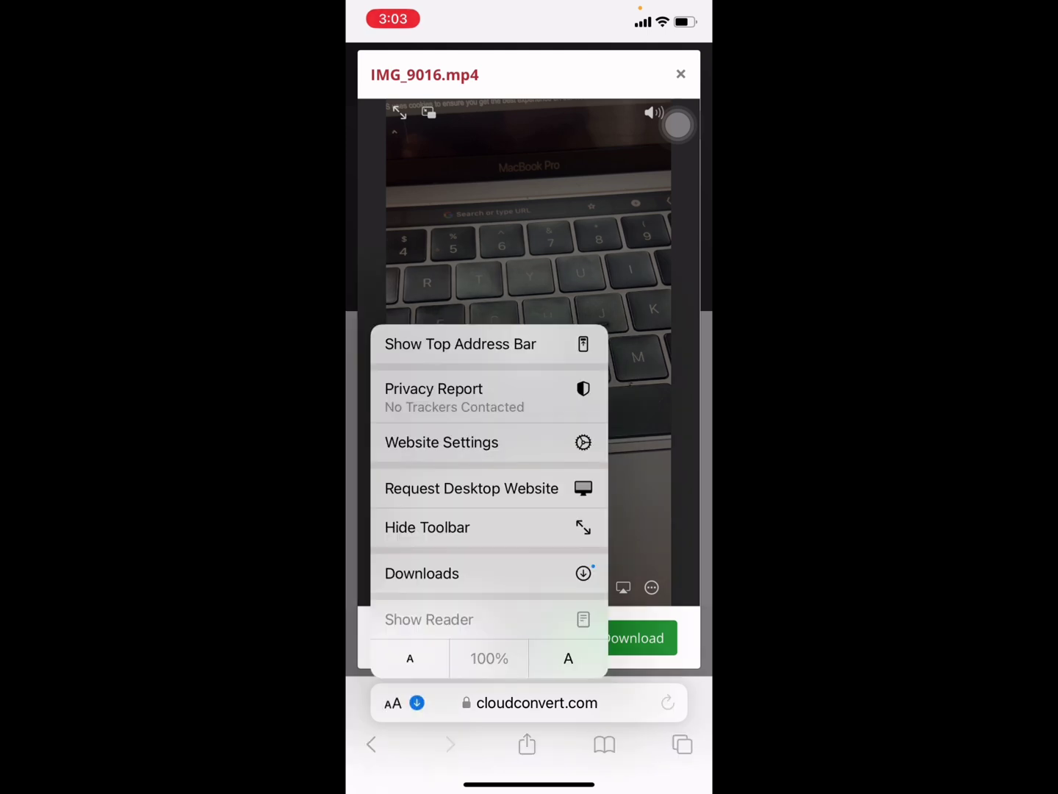
{"action": "left_click", "coordinate": [488, 574]}
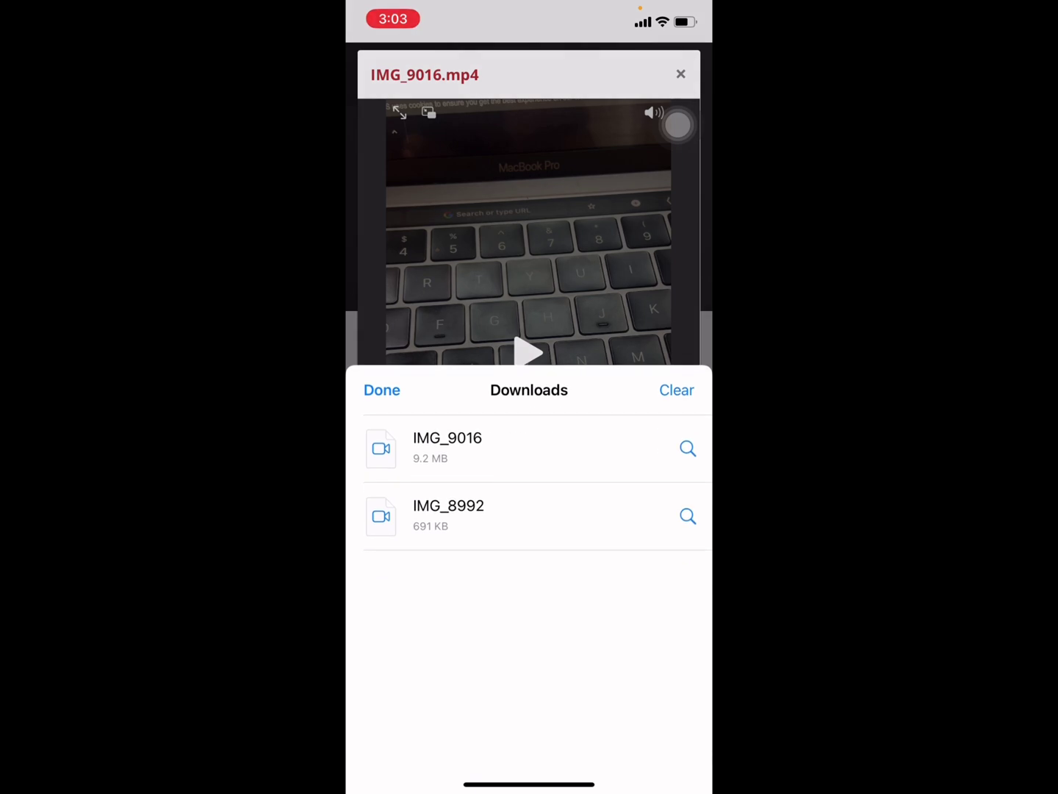
{"action": "left_click", "coordinate": [496, 514]}
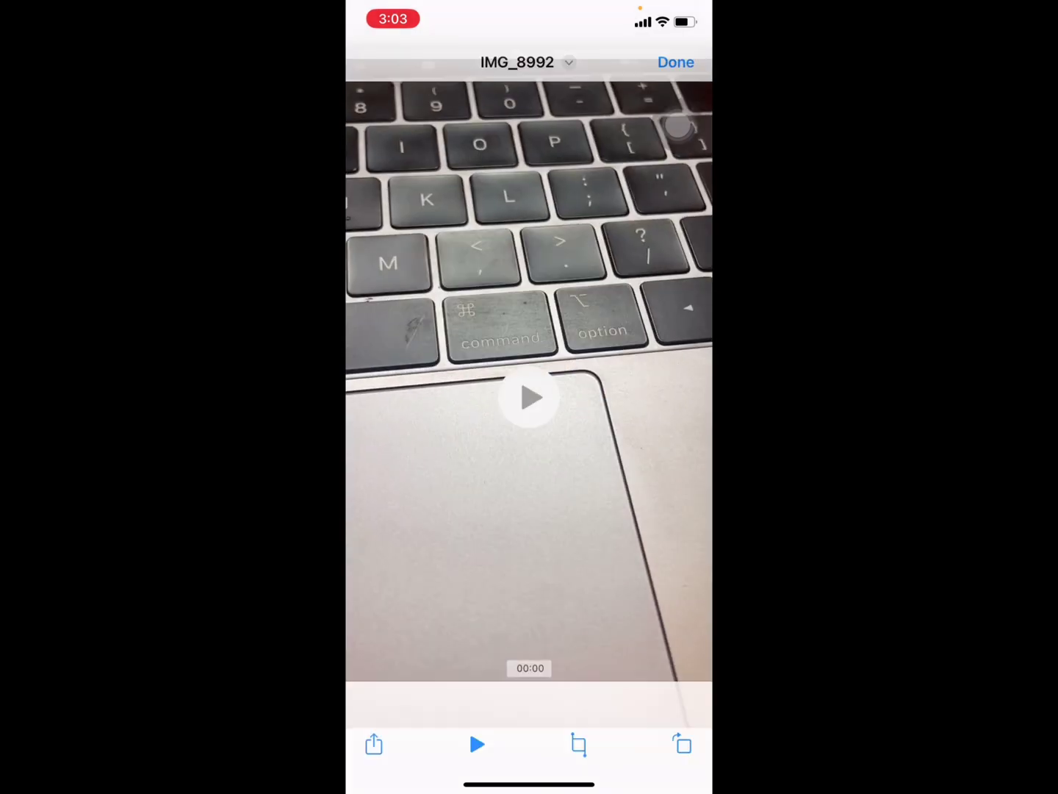
{"action": "left_click", "coordinate": [529, 398]}
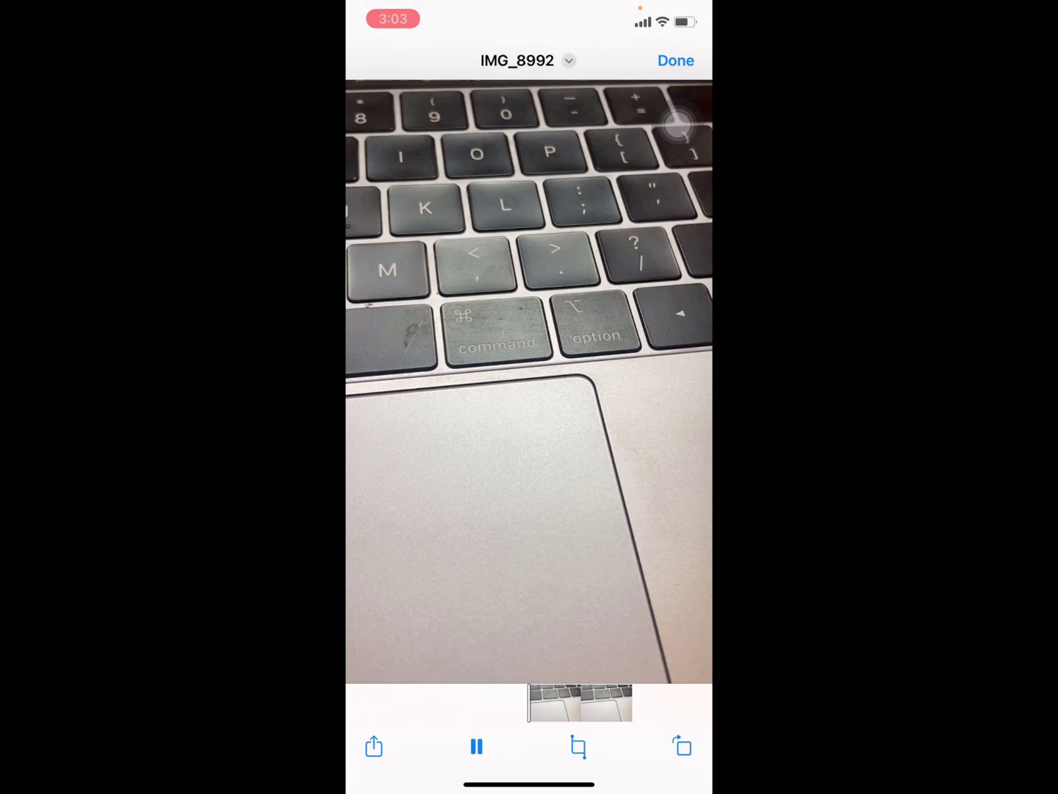
{"action": "left_click", "coordinate": [684, 54]}
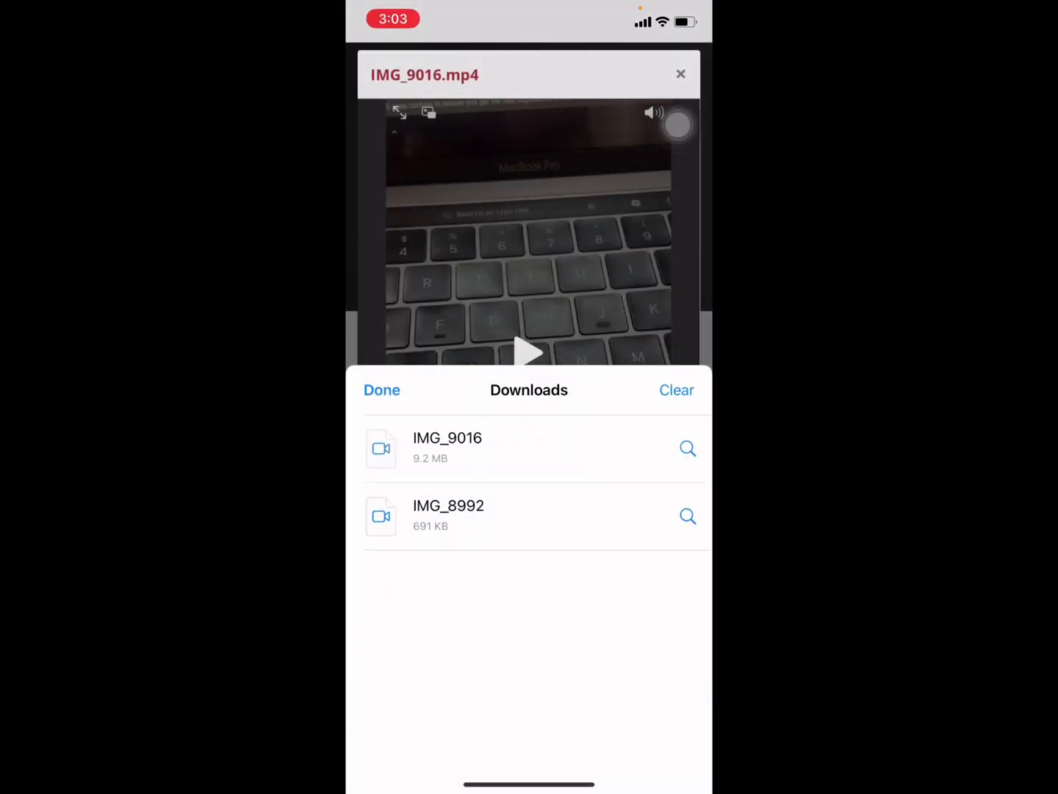
- Check the Photos Recents album and resume iCloud photo syncing
{"action": "key", "text": "super"}
{"action": "left_click", "coordinate": [570, 194]}
{"action": "left_click", "coordinate": [364, 62]}
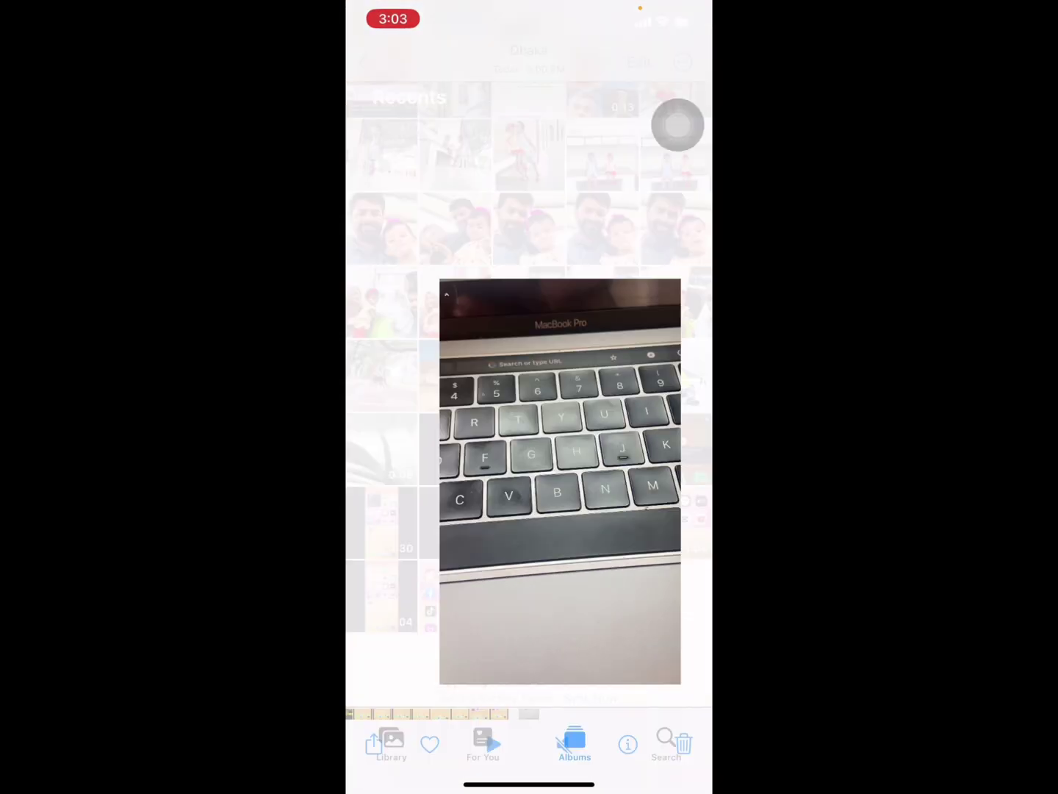
{"action": "left_click", "coordinate": [591, 698]}
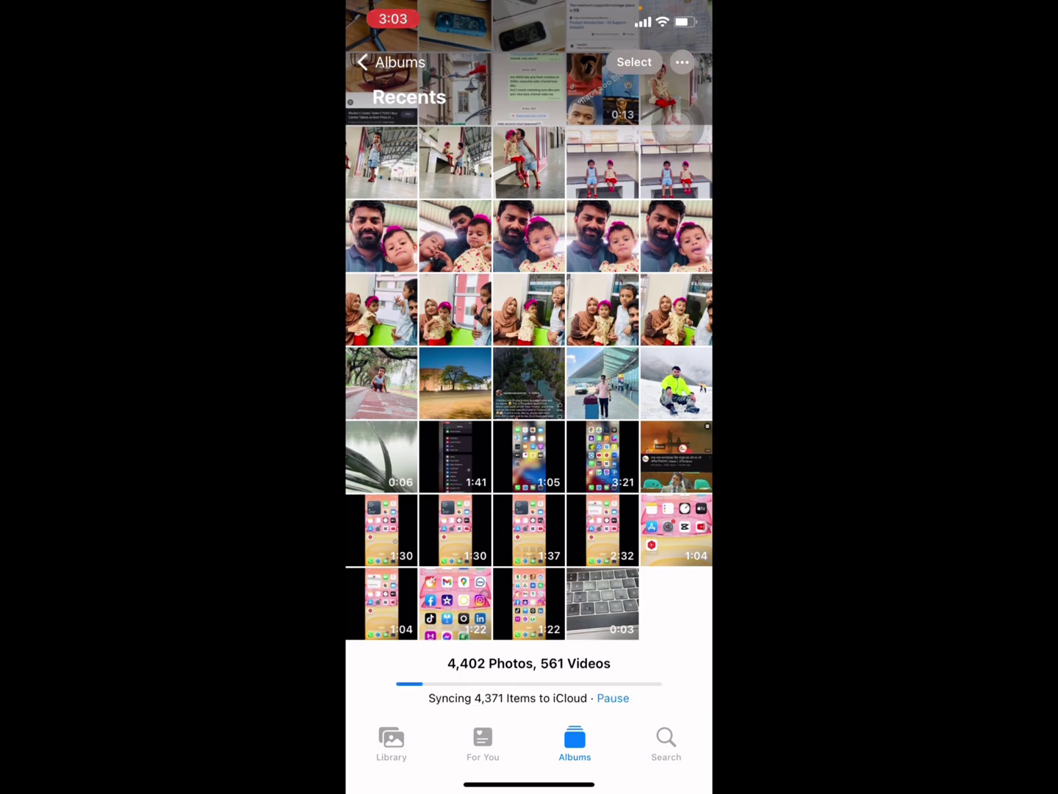
{"action": "key", "text": "super"}
- Back in Safari, save the downloaded IMG_8992 video to Photos via Share
{"action": "left_click_drag", "start_coordinate": [529, 781], "coordinate": [529, 496]}
{"action": "left_click_drag", "start_coordinate": [413, 372], "coordinate": [661, 372]}
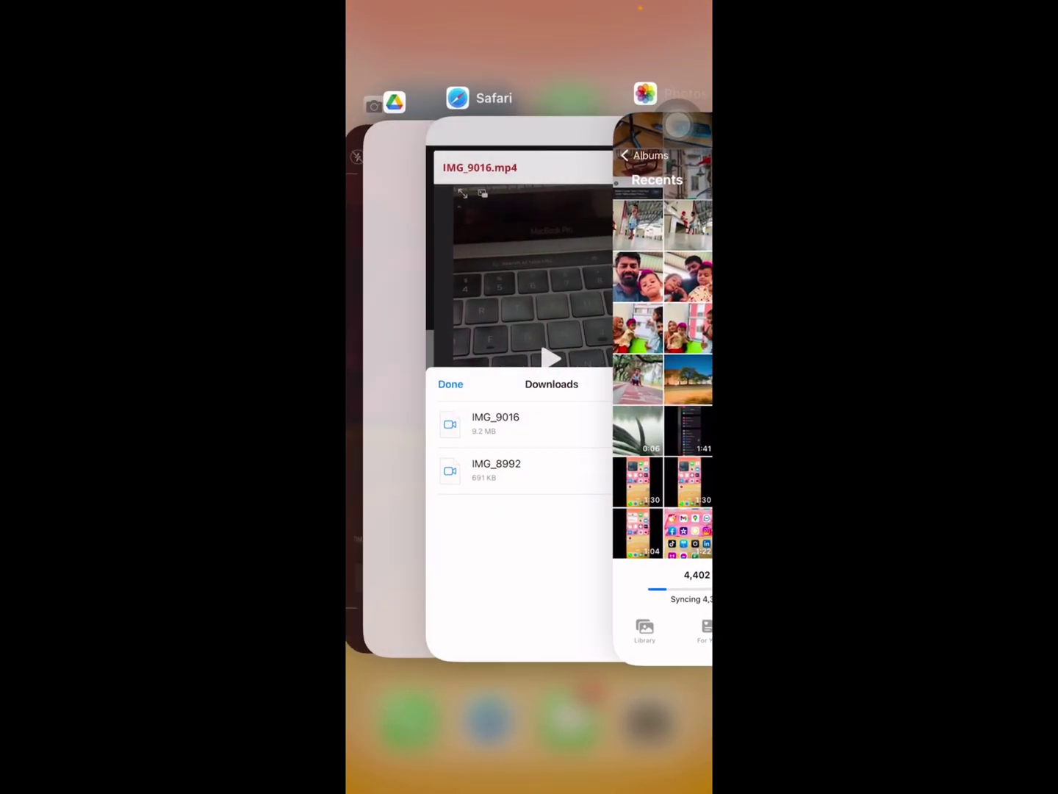
{"action": "left_click", "coordinate": [520, 389]}
{"action": "left_click", "coordinate": [382, 389]}
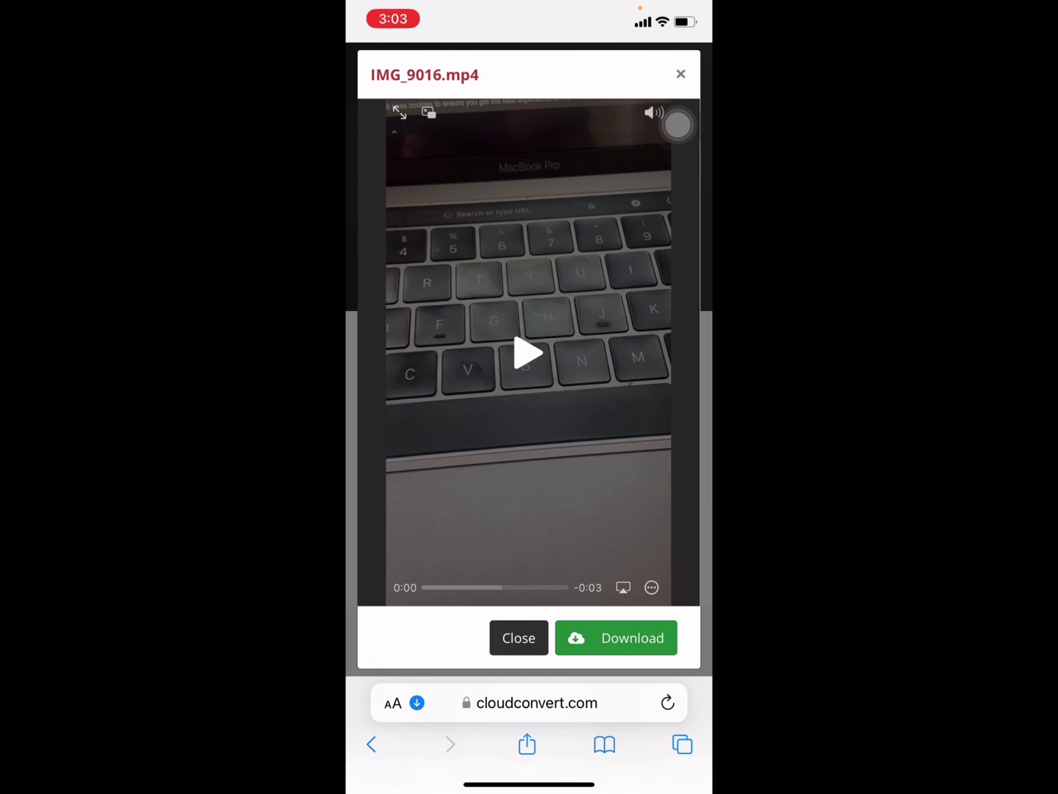
{"action": "left_click", "coordinate": [394, 703]}
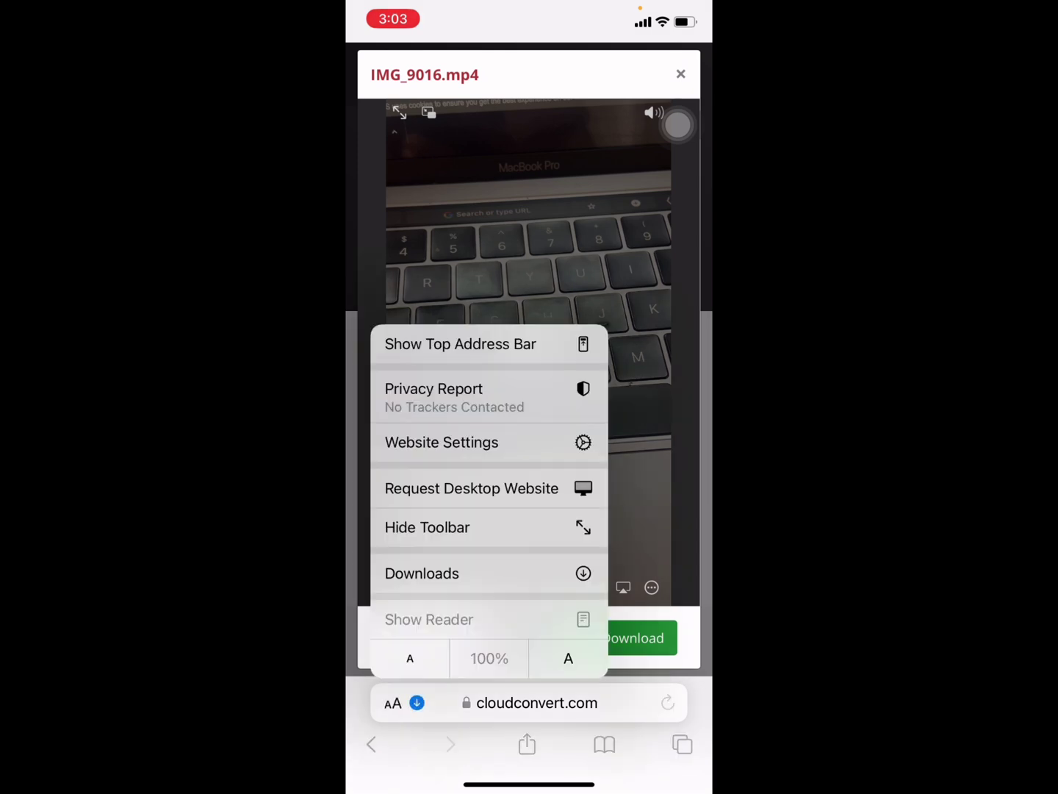
{"action": "left_click", "coordinate": [421, 573]}
{"action": "left_click", "coordinate": [450, 505]}
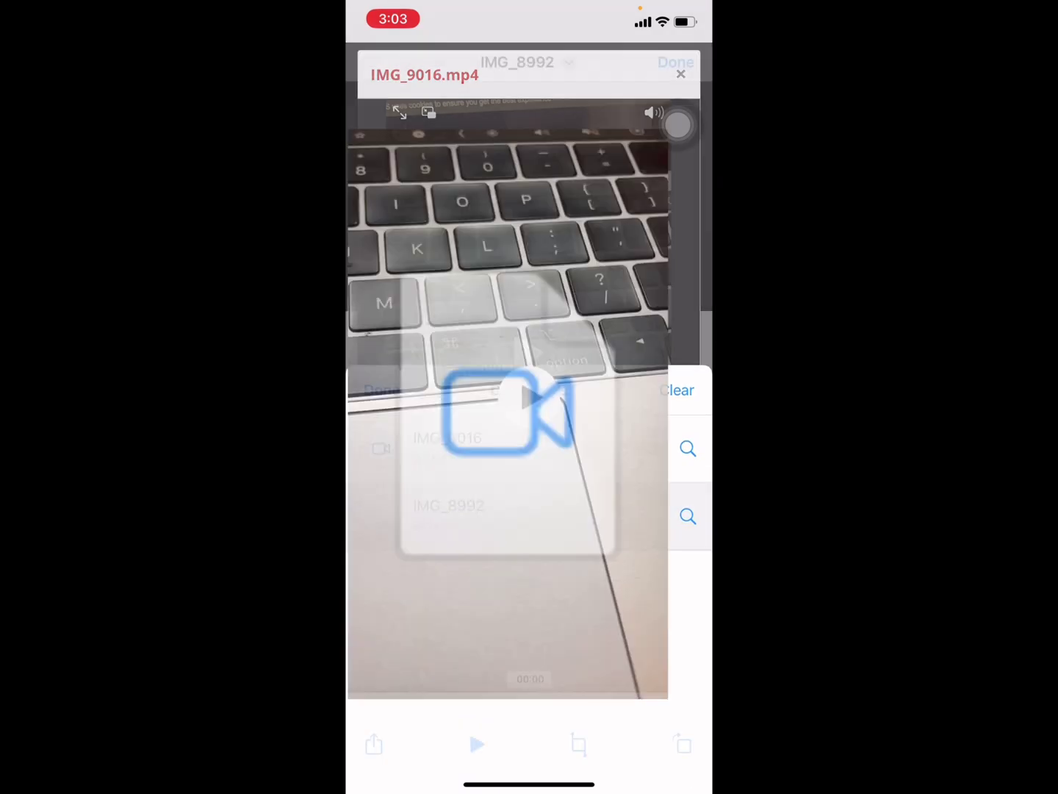
{"action": "left_click", "coordinate": [374, 744]}
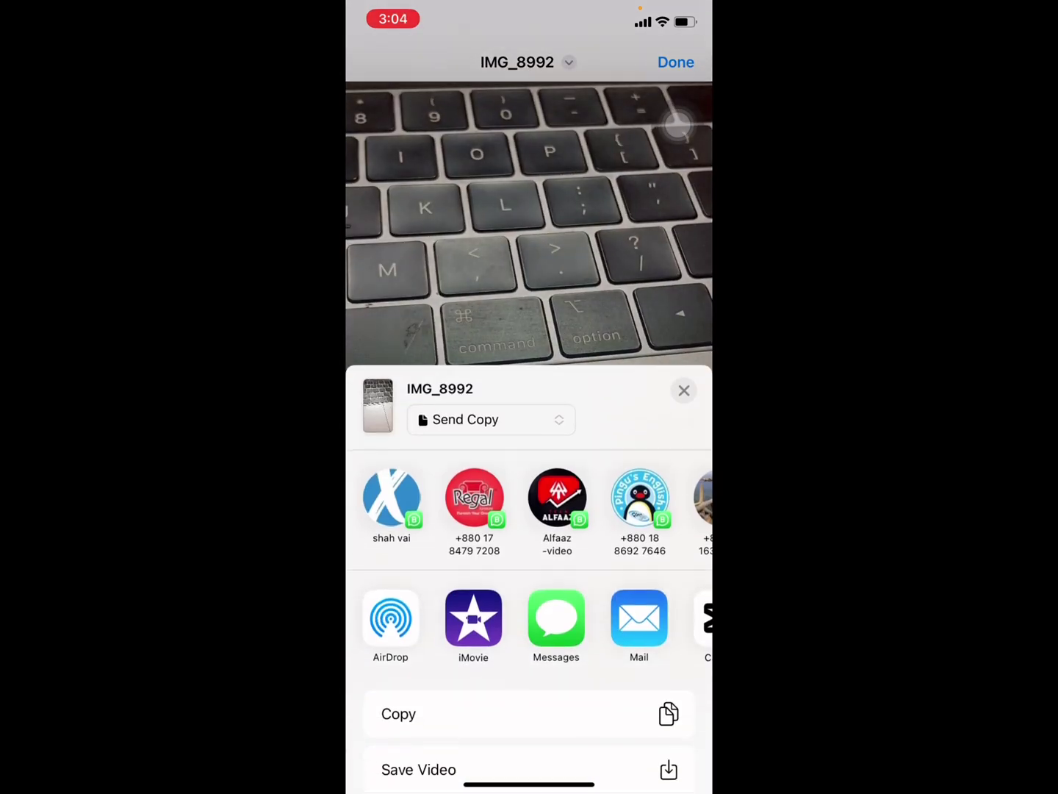
{"action": "left_click", "coordinate": [513, 769]}
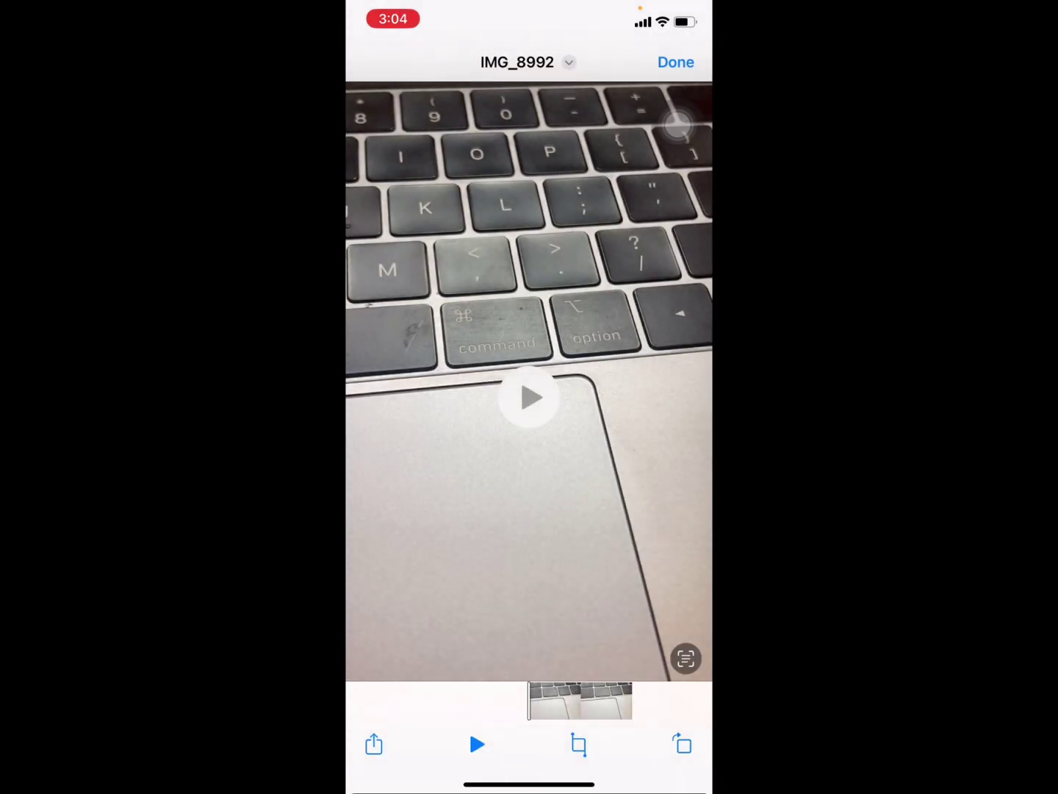
{"action": "left_click_drag", "start_coordinate": [529, 784], "coordinate": [529, 413]}
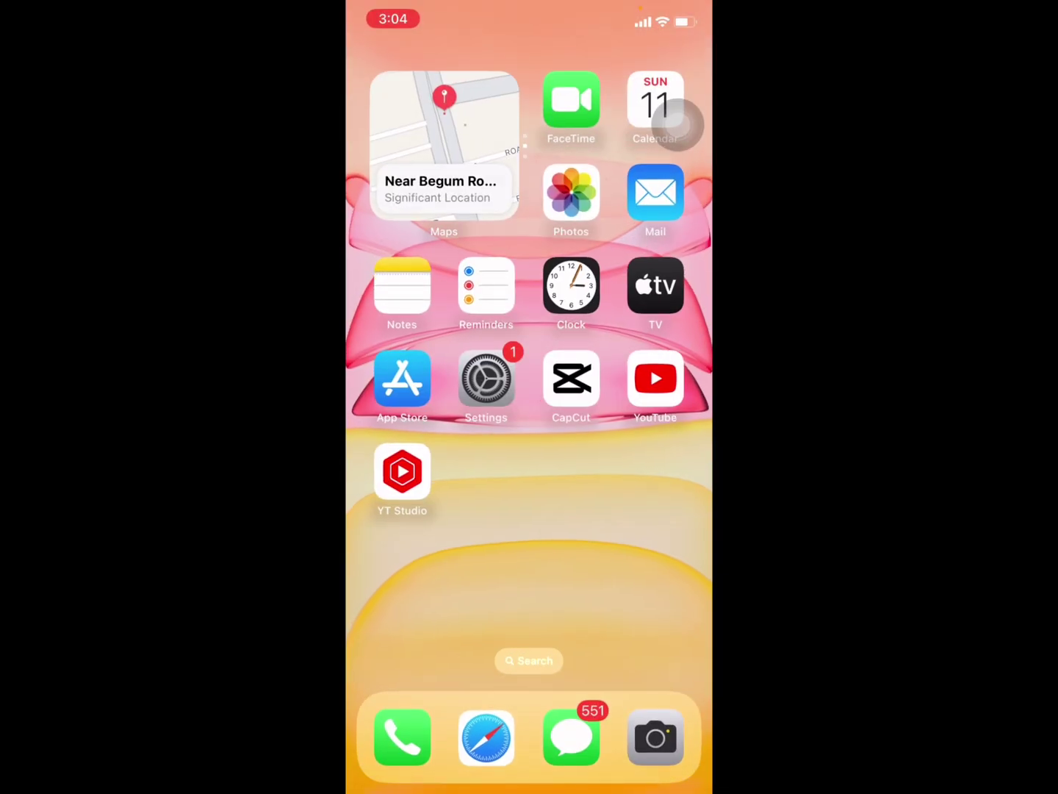
{"action": "left_click", "coordinate": [571, 190]}
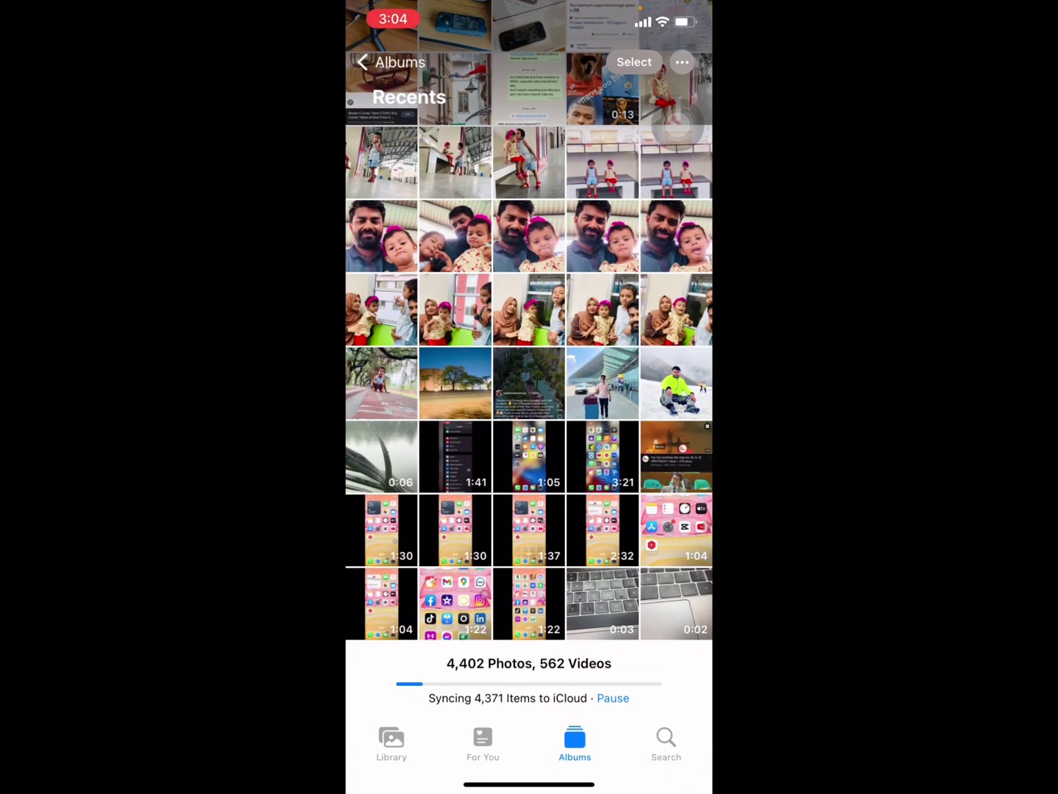
{"action": "left_click", "coordinate": [676, 604]}
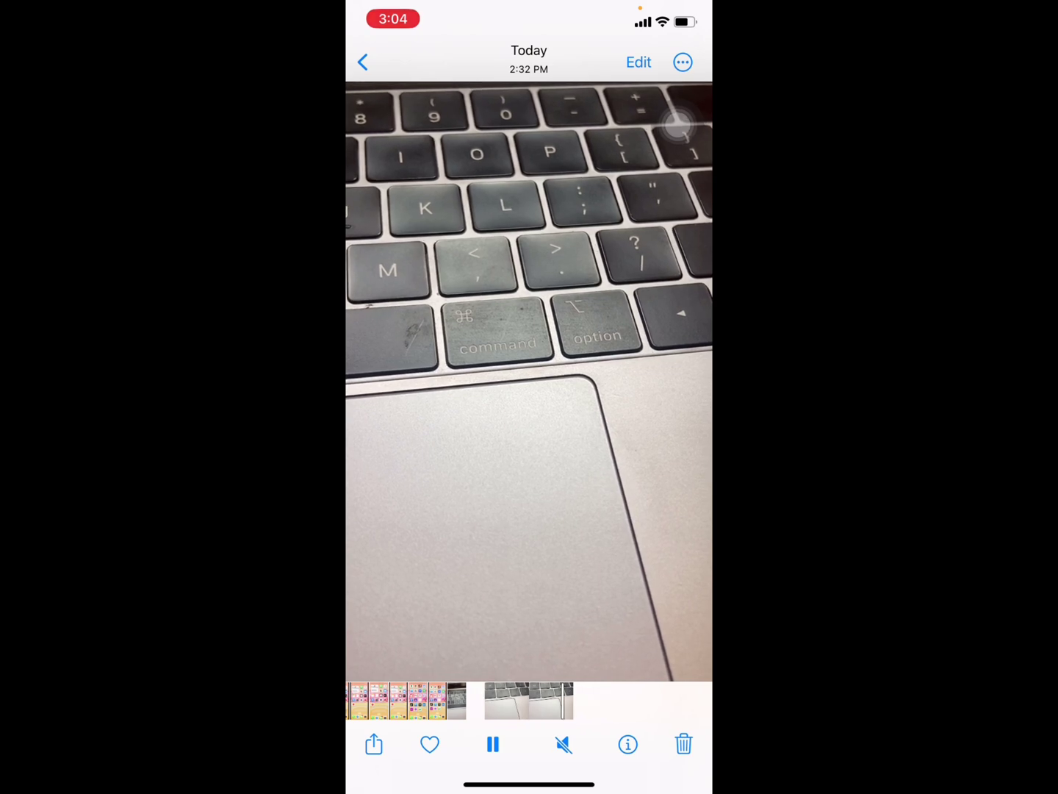
{"action": "left_click", "coordinate": [628, 745]}
{"action": "left_click", "coordinate": [627, 744]}
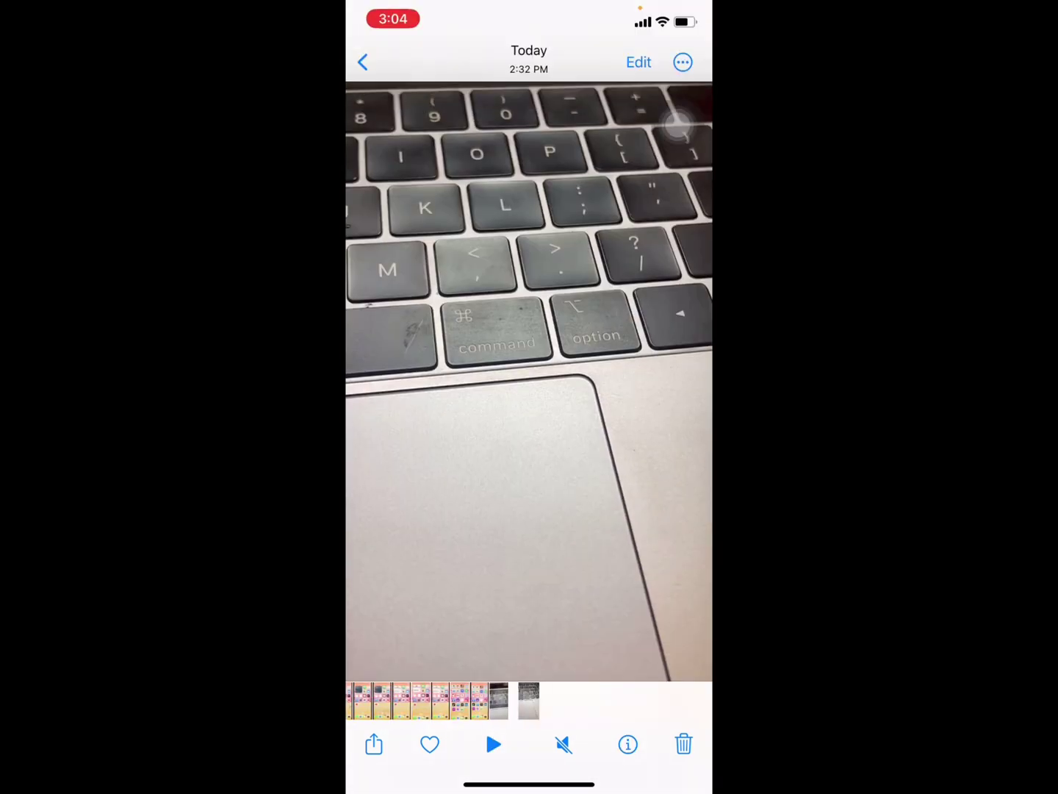
{"action": "left_click_drag", "start_coordinate": [529, 784], "coordinate": [529, 496]}
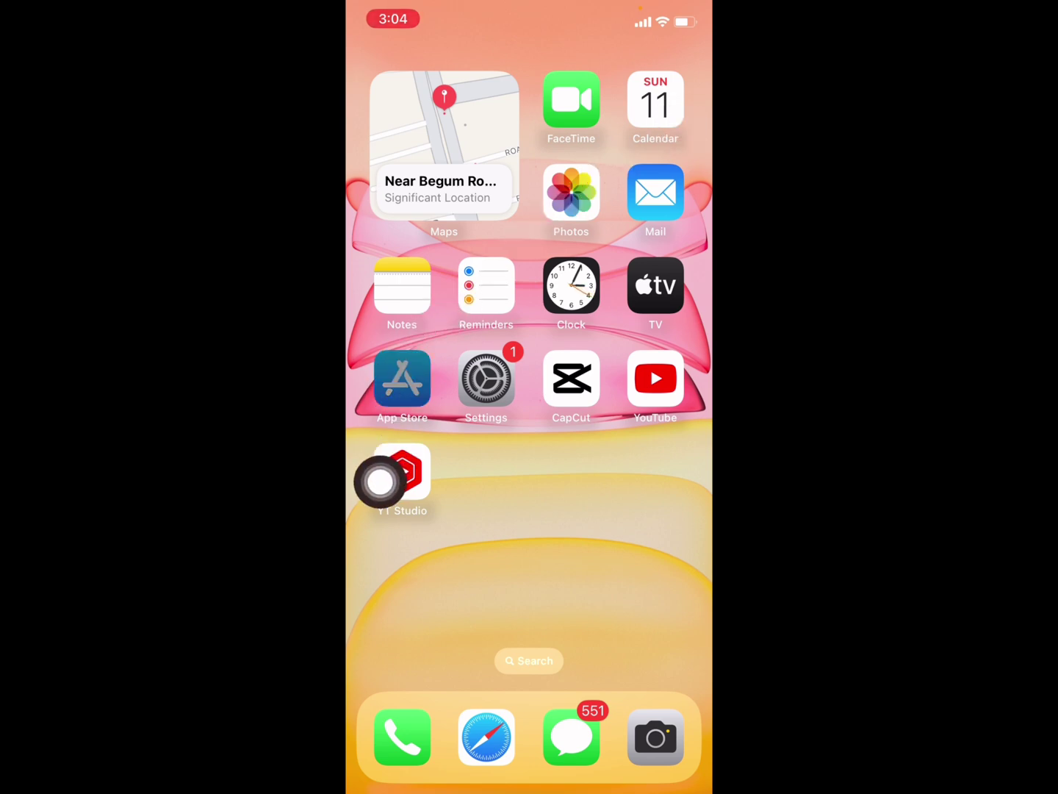
- Search the App Store for 'mov to mp4 converters', correcting a typo along the way
{"action": "left_click", "coordinate": [402, 471]}
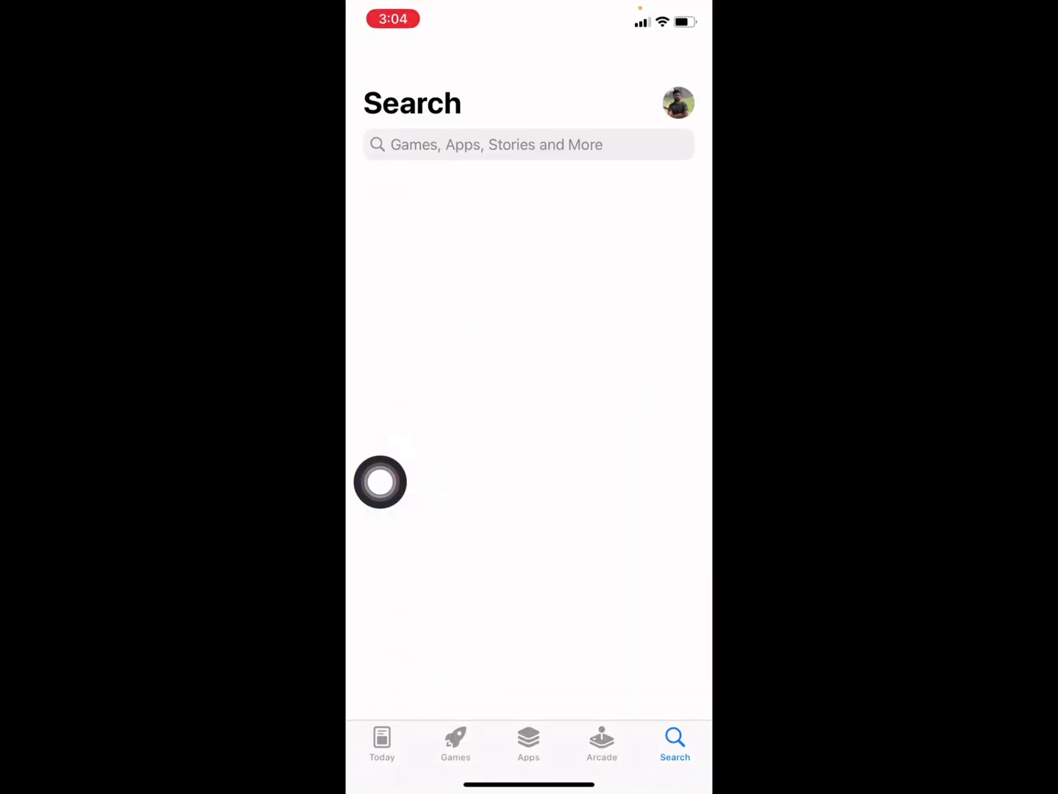
{"action": "left_click", "coordinate": [674, 708]}
{"action": "type", "text": "mo"}
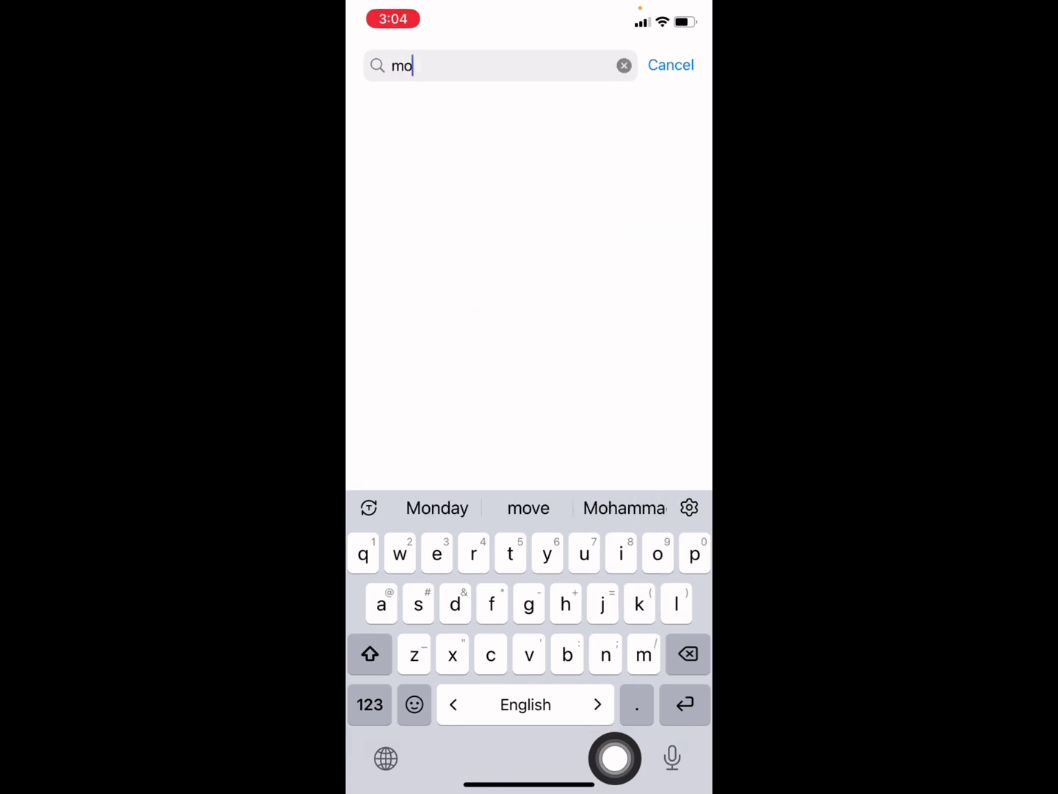
{"action": "type", "text": "v to mp"}
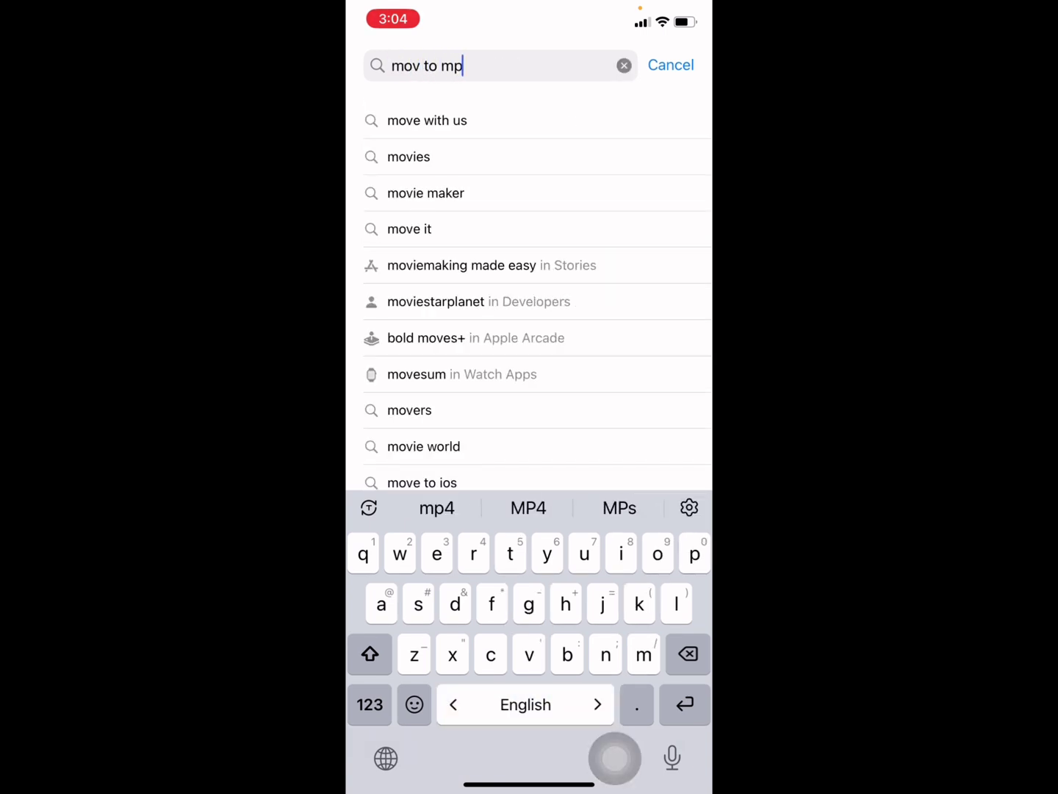
{"action": "left_click", "coordinate": [370, 704]}
{"action": "type", "text": "4"}
{"action": "left_click", "coordinate": [370, 704]}
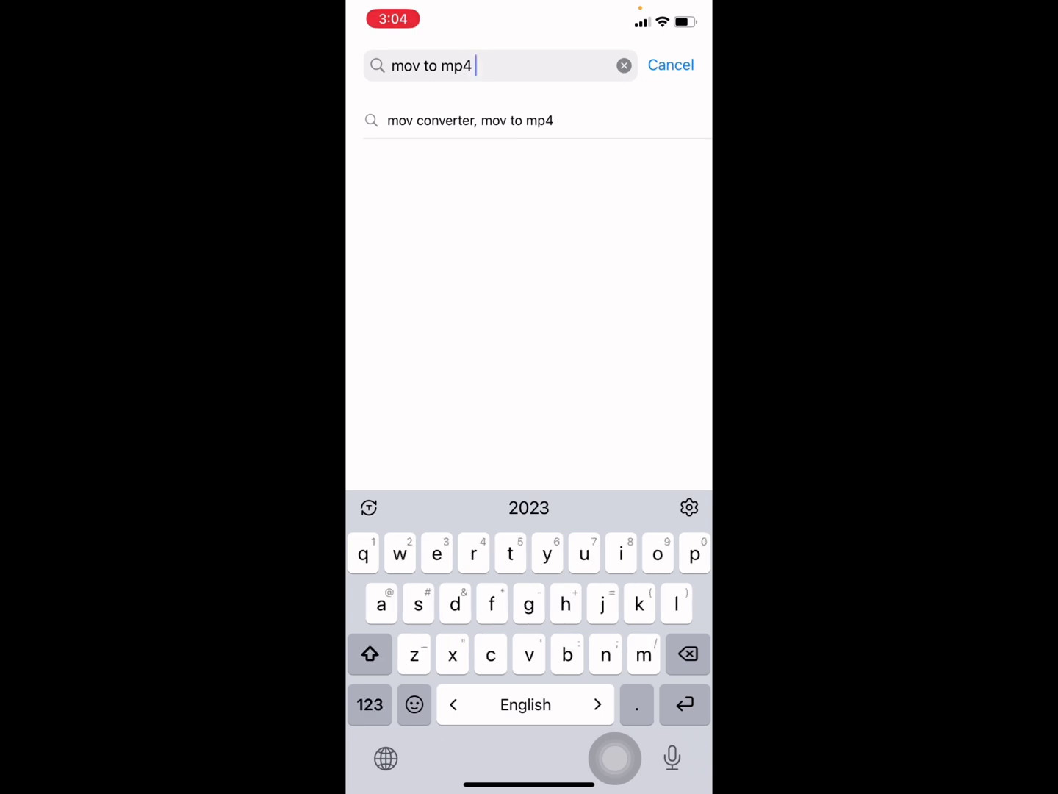
{"action": "type", "text": "vonver"}
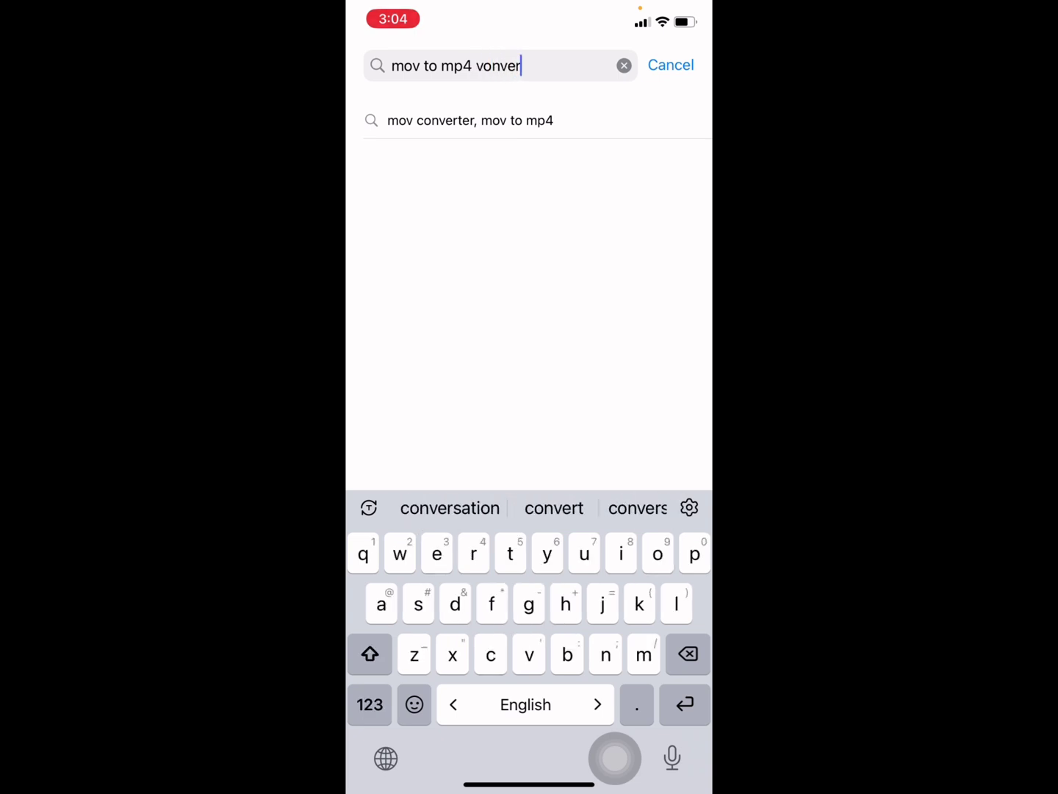
{"action": "type", "text": "ter"}
{"action": "key", "text": "BackSpace"}
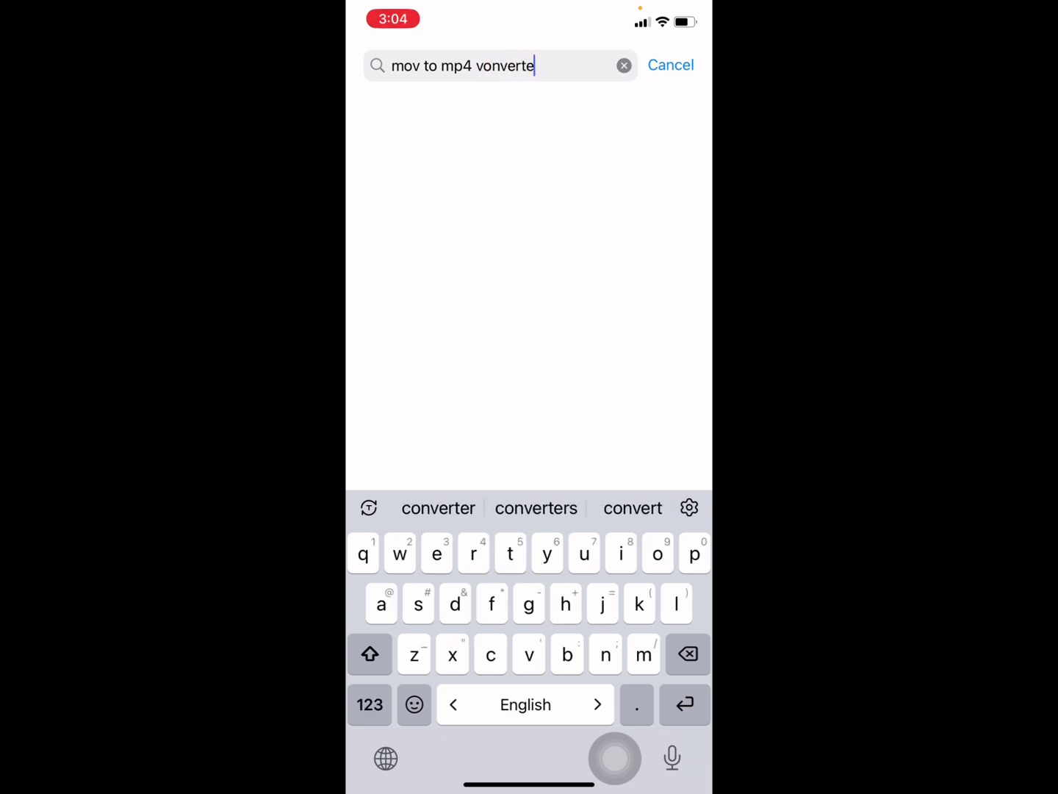
{"action": "key", "text": "BackSpace"}
{"action": "key", "text": "BackSpace"}
{"action": "key", "text": "BackSpace"}
{"action": "key", "text": "BackSpace"}
{"action": "key", "text": "BackSpace"}
{"action": "key", "text": "BackSpace"}
{"action": "key", "text": "BackSpace"}
{"action": "type", "text": "c"}
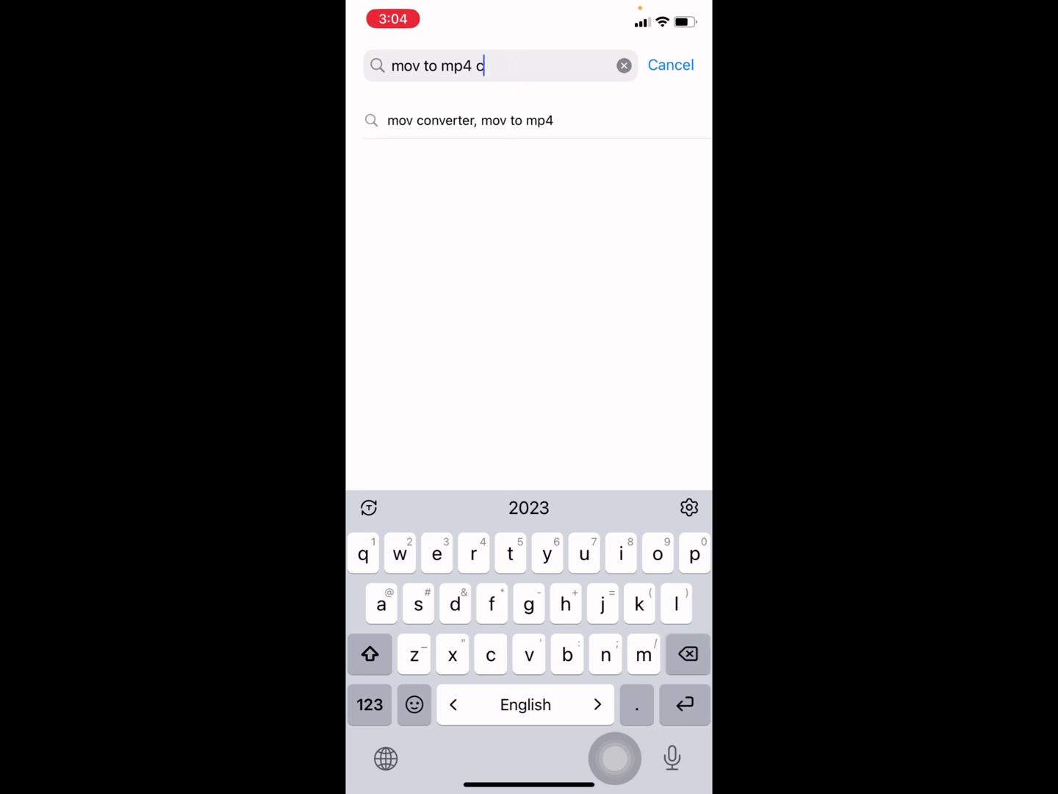
{"action": "type", "text": "in"}
{"action": "key", "text": "BackSpace"}
{"action": "key", "text": "BackSpace"}
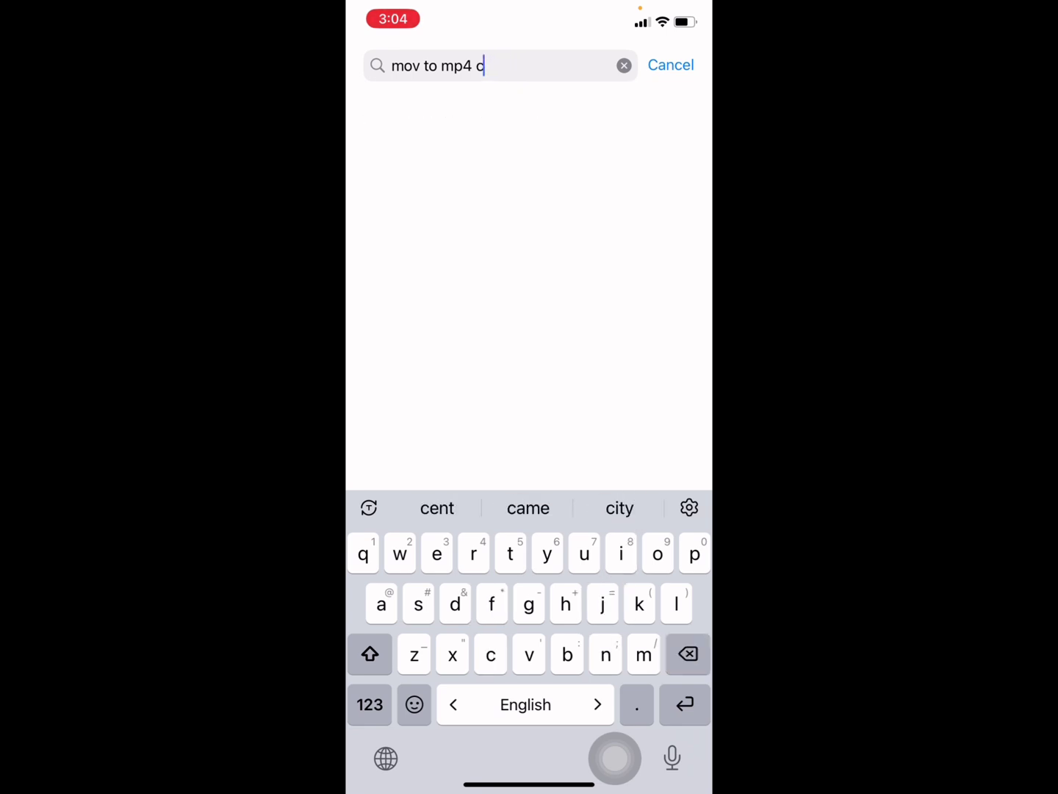
{"action": "type", "text": "onv"}
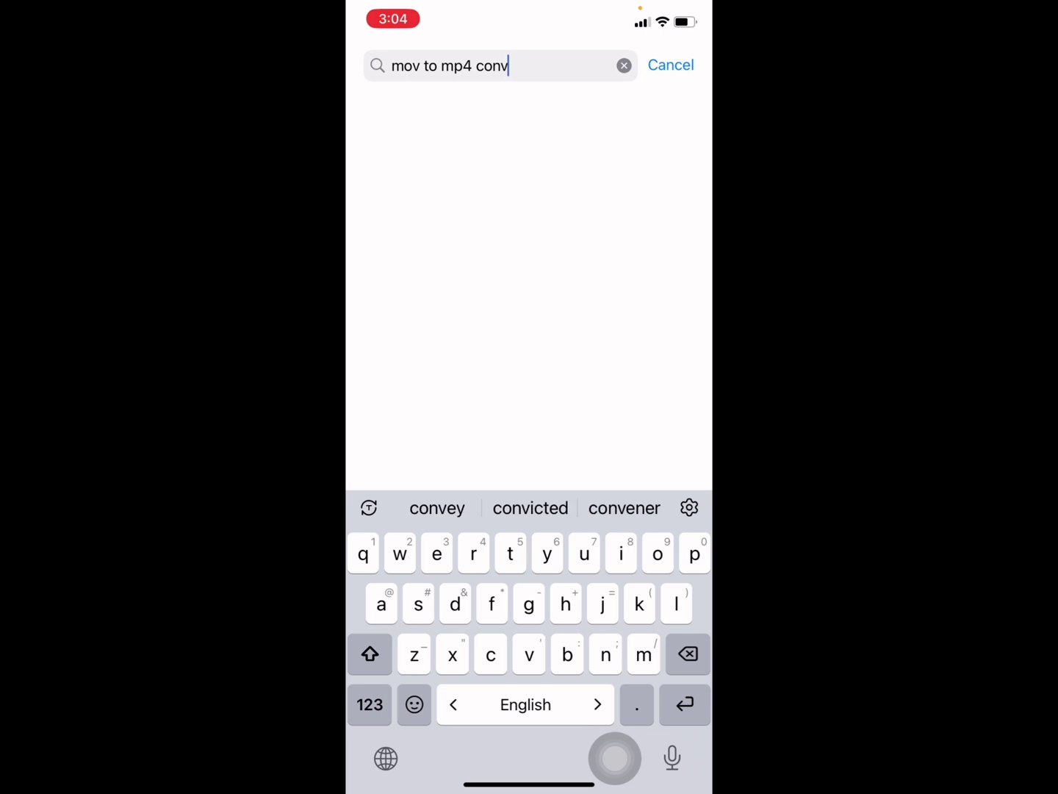
{"action": "type", "text": "er"}
{"action": "type", "text": "t"}
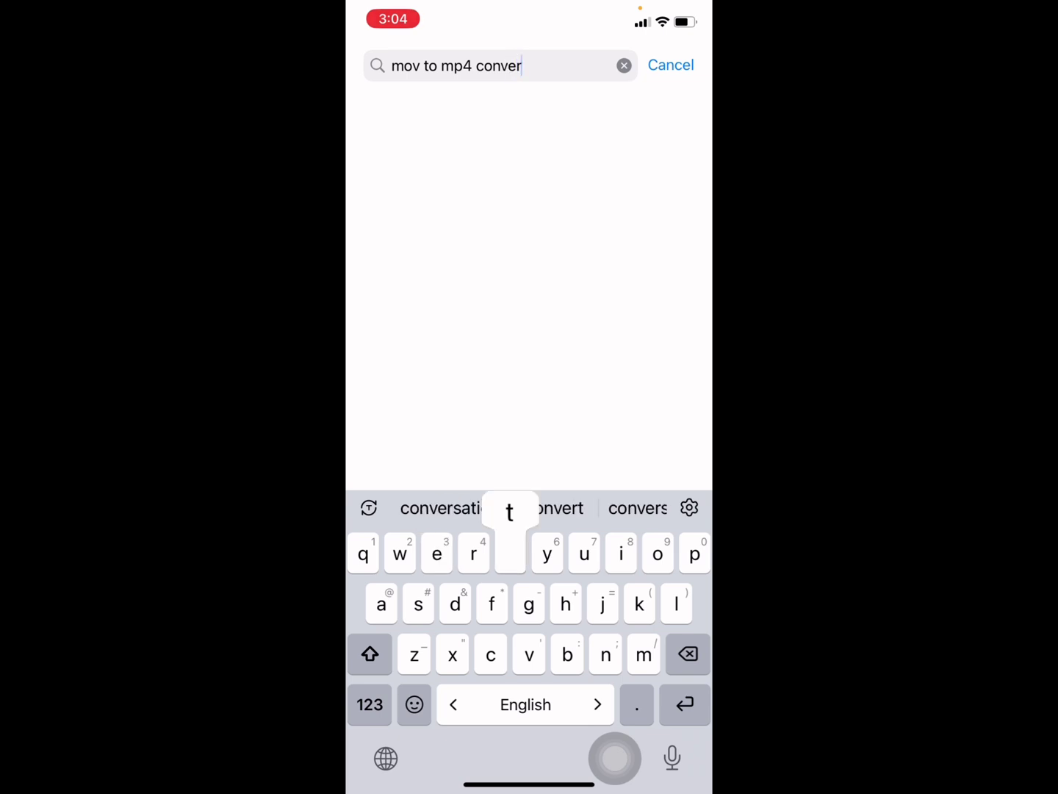
{"action": "type", "text": "ers"}
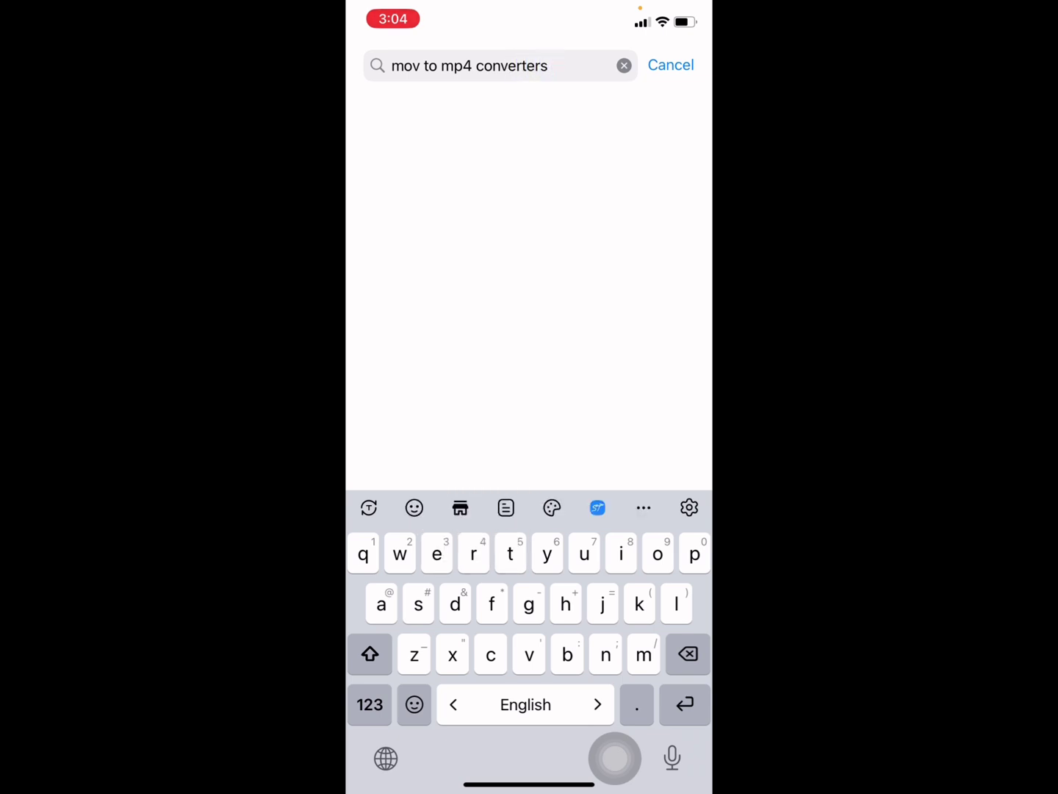
{"action": "left_click", "coordinate": [685, 704]}
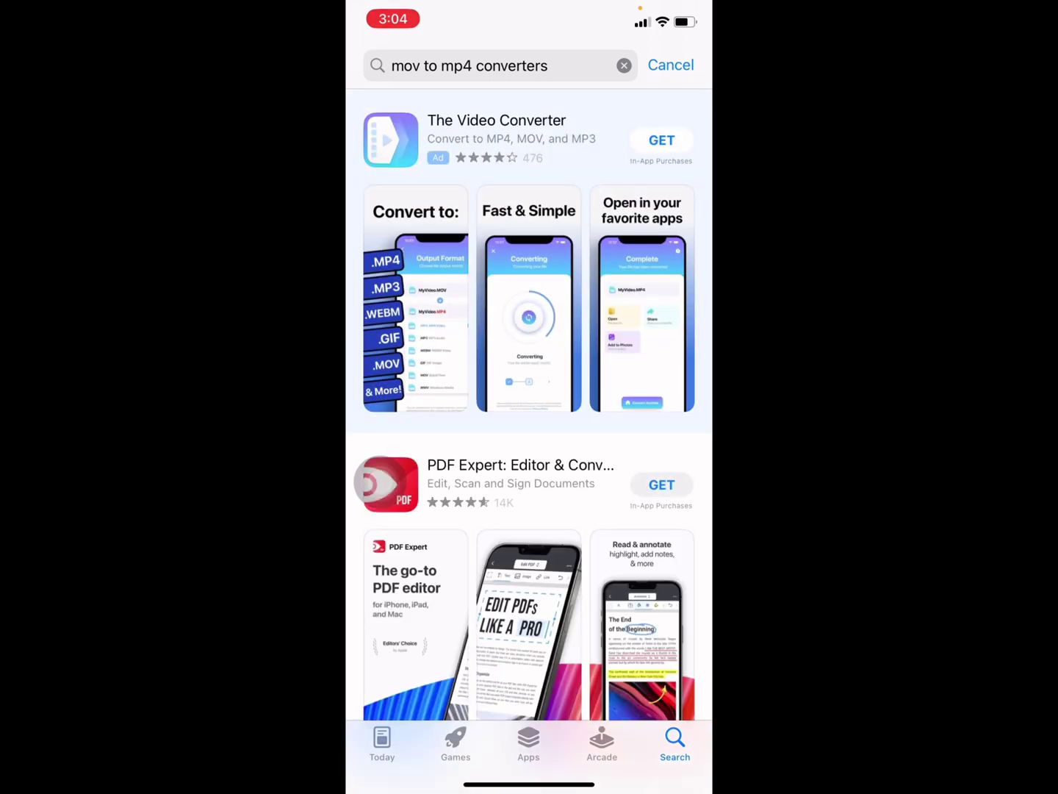
{"action": "scroll", "coordinate": [380, 578], "scroll_direction": "down", "scroll_amount": 5}
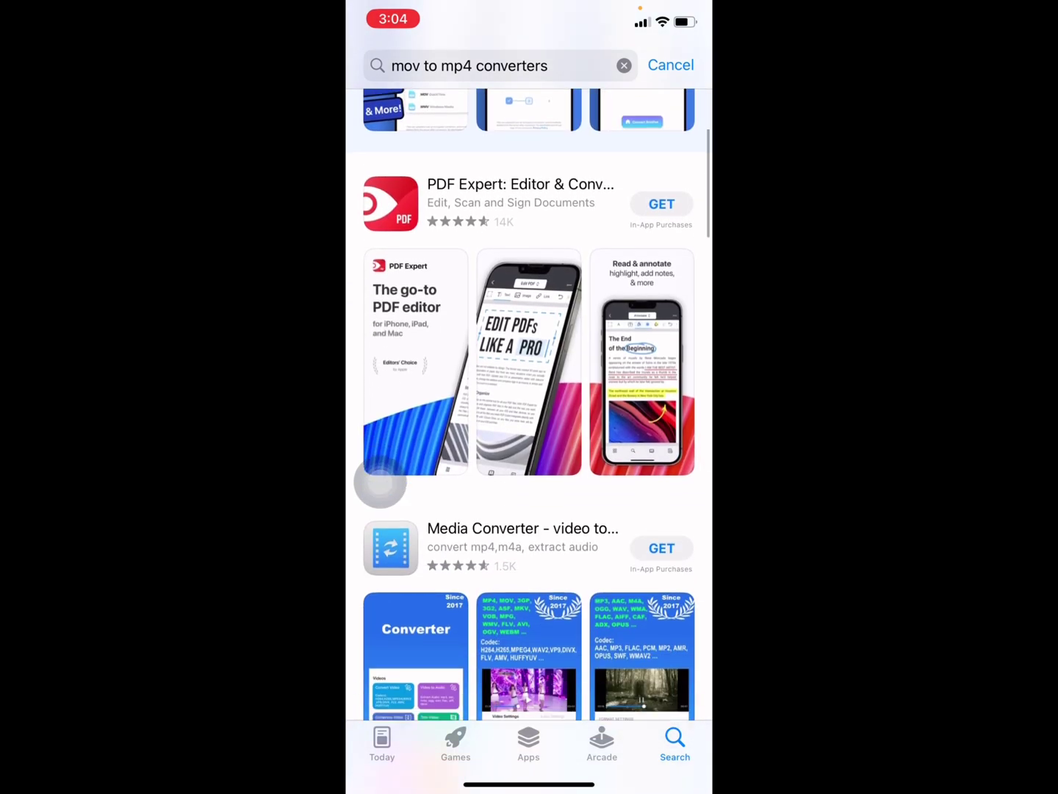
{"action": "scroll", "coordinate": [380, 487], "scroll_direction": "down", "scroll_amount": 2}
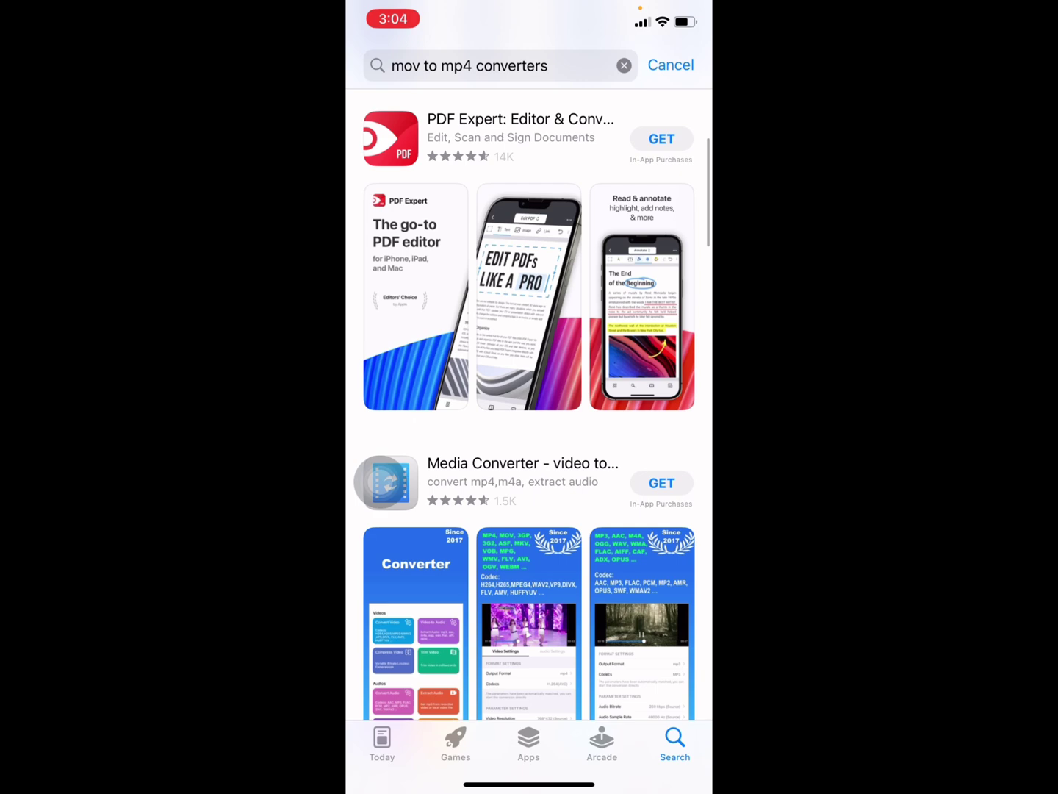
{"action": "scroll", "coordinate": [380, 484], "scroll_direction": "up", "scroll_amount": 3}
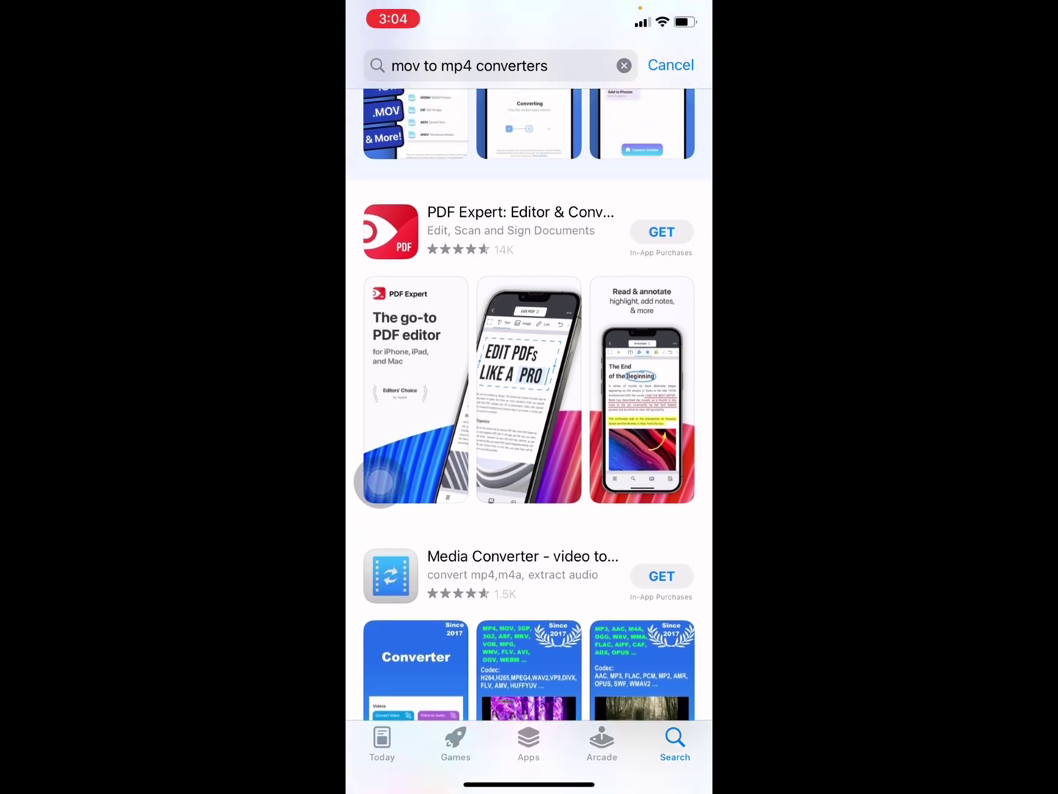
- Browse the converter results and open the PDF Expert: Editor & Converter page
{"action": "left_click", "coordinate": [512, 232]}
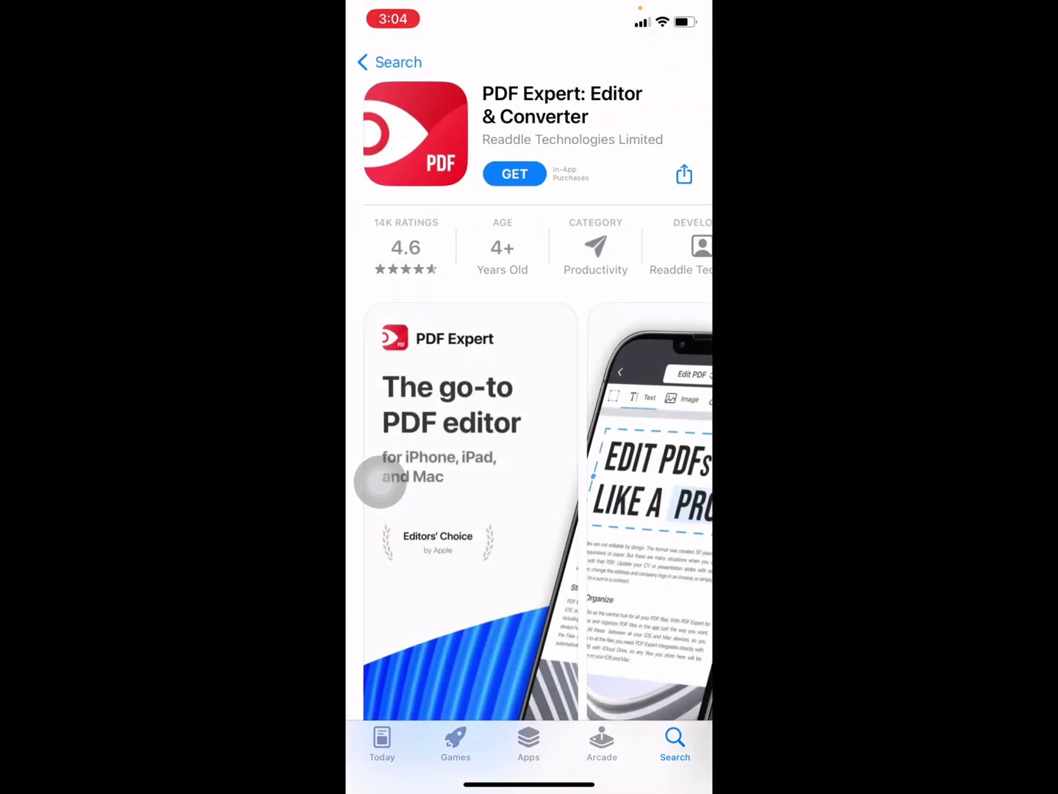
{"action": "scroll", "coordinate": [529, 249], "scroll_direction": "right", "scroll_amount": 3}
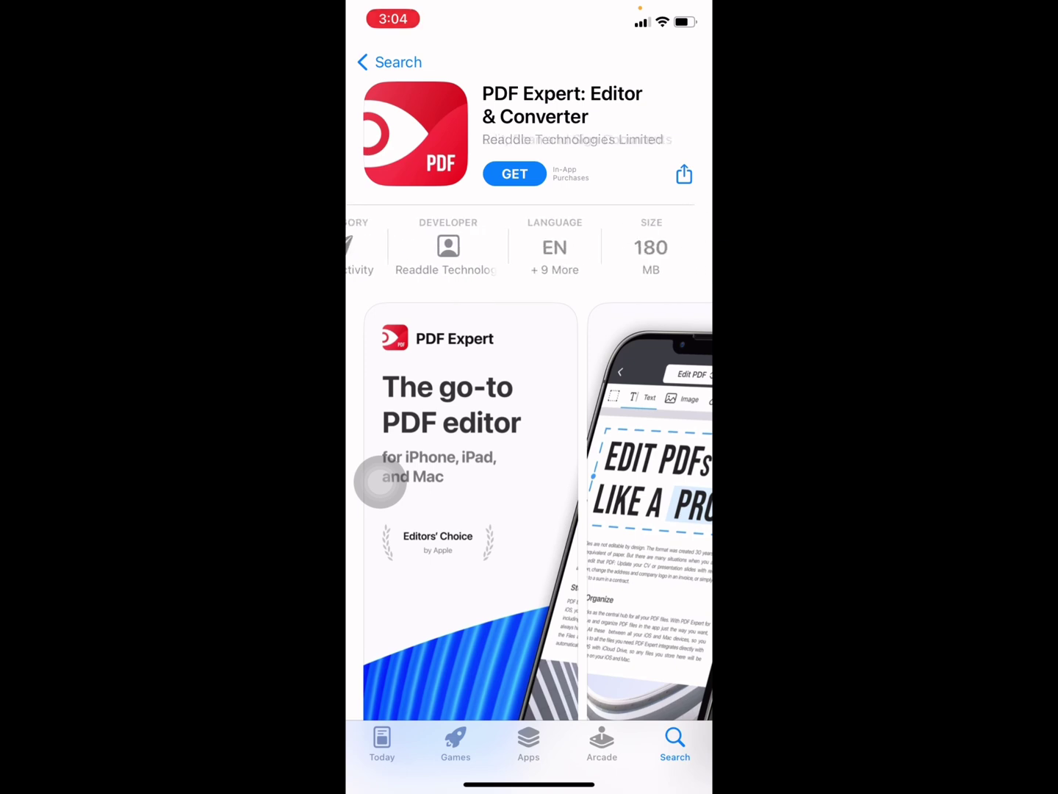
{"action": "scroll", "coordinate": [381, 480], "scroll_direction": "down", "scroll_amount": 5}
{"action": "left_click_drag", "start_coordinate": [356, 414], "coordinate": [661, 413]}
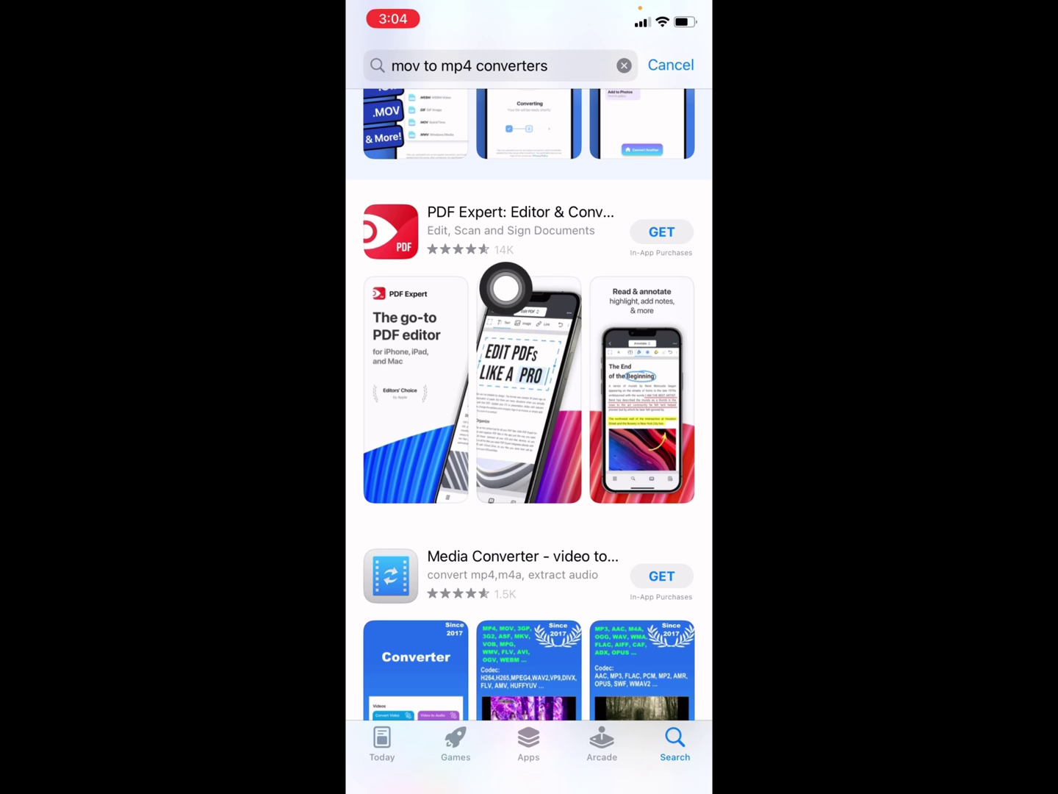
{"action": "scroll", "coordinate": [382, 289], "scroll_direction": "down", "scroll_amount": 3}
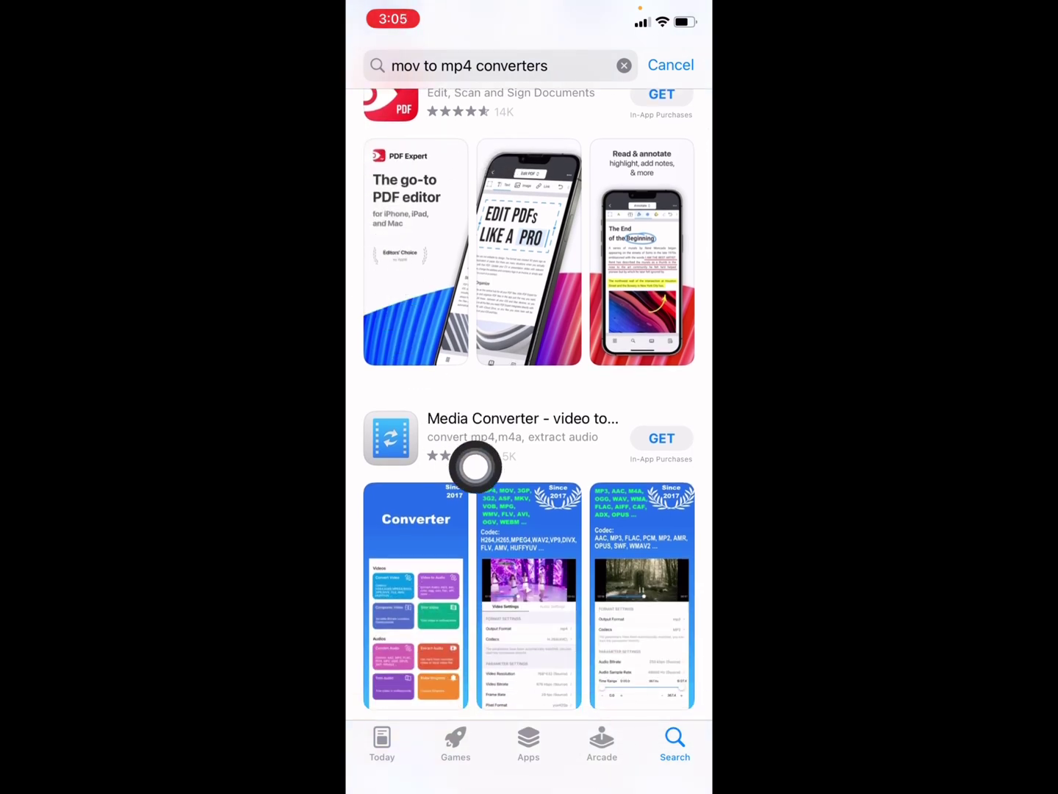
{"action": "scroll", "coordinate": [678, 446], "scroll_direction": "down", "scroll_amount": 3}
{"action": "scroll", "coordinate": [677, 447], "scroll_direction": "down", "scroll_amount": 5}
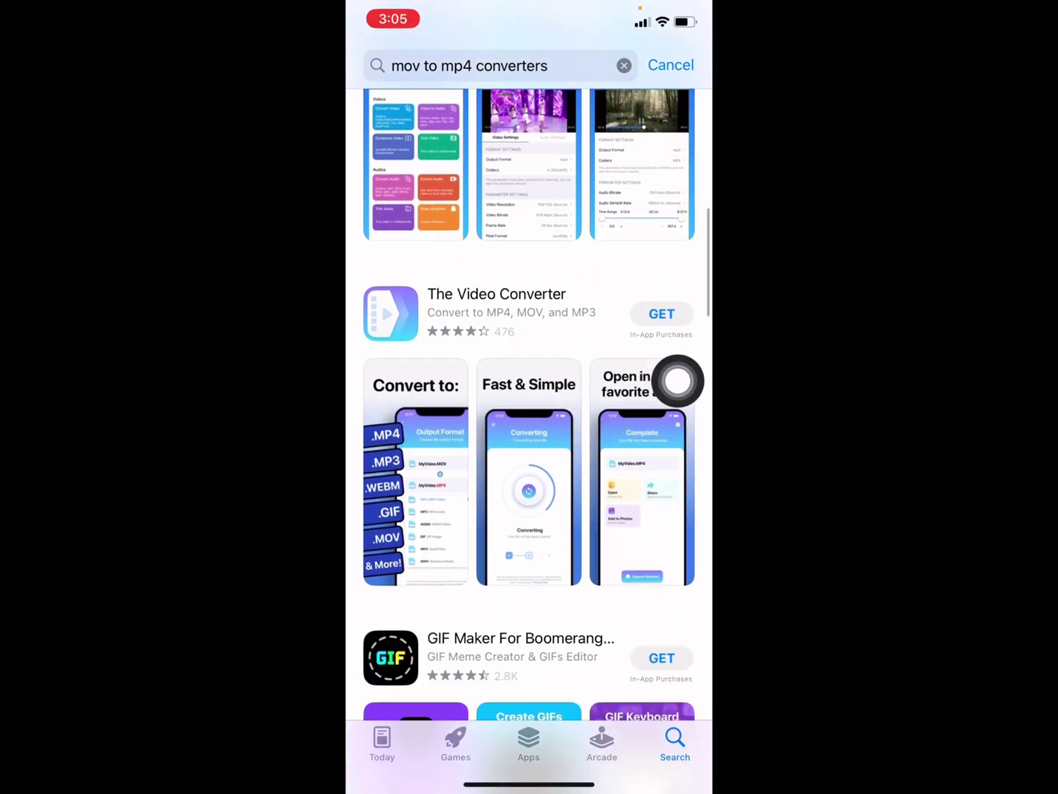
{"action": "scroll", "coordinate": [677, 380], "scroll_direction": "down", "scroll_amount": 4}
{"action": "scroll", "coordinate": [678, 380], "scroll_direction": "down", "scroll_amount": 5}
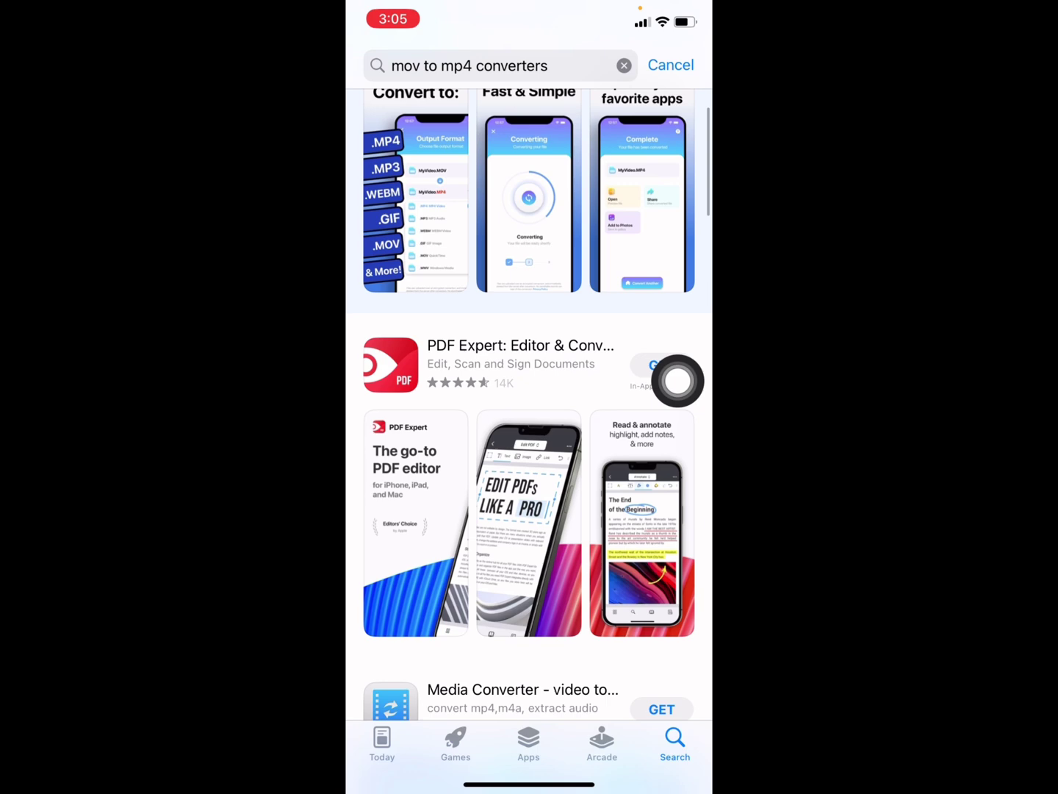
{"action": "left_click", "coordinate": [678, 380]}
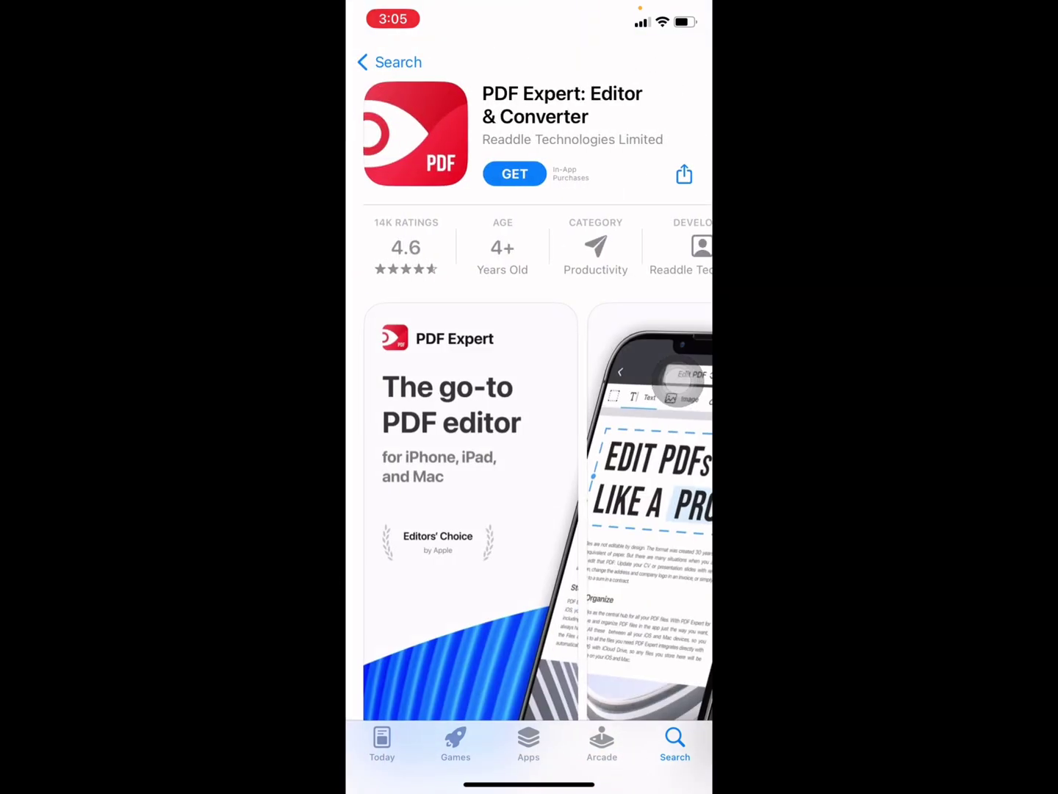